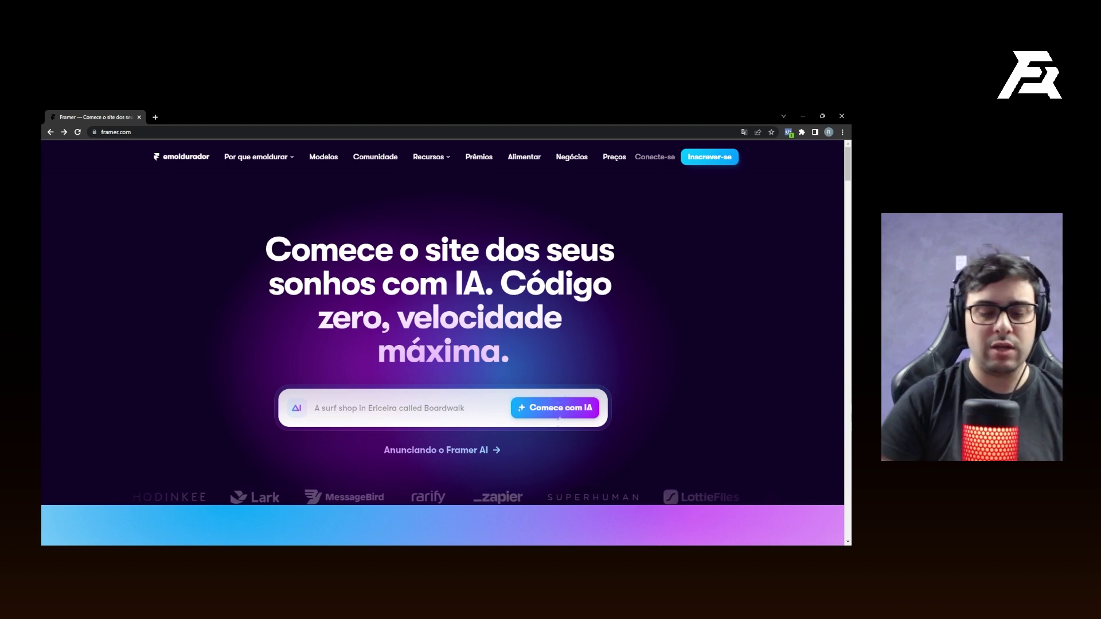
- Start an AI-generated website from the prompt "marketing digital"
{"action": "type", "text": "marketing"}
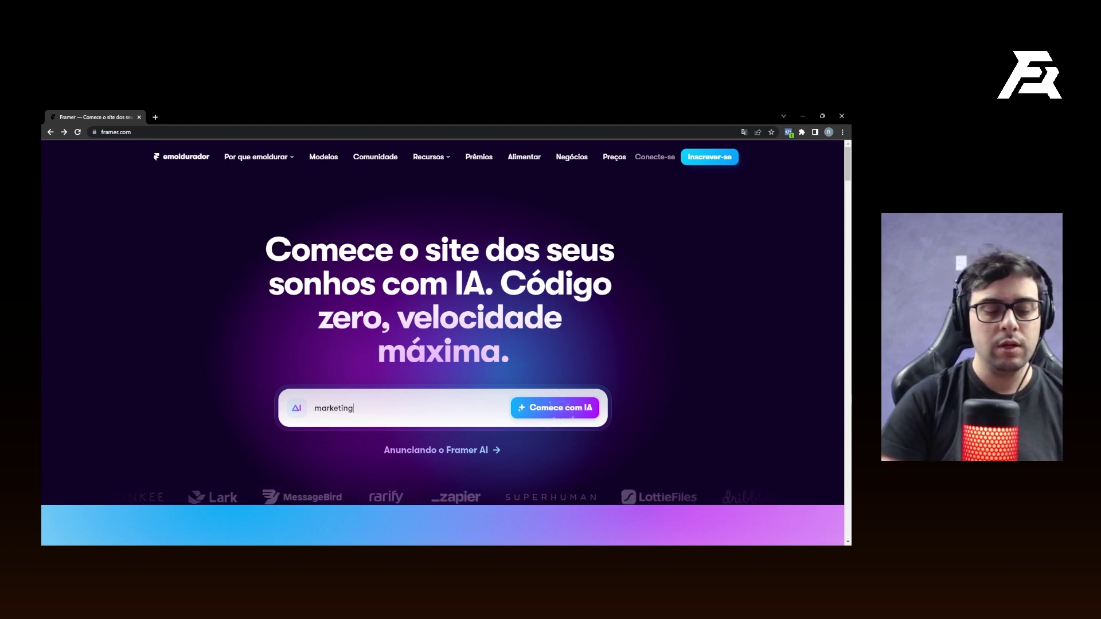
{"action": "type", "text": " digital"}
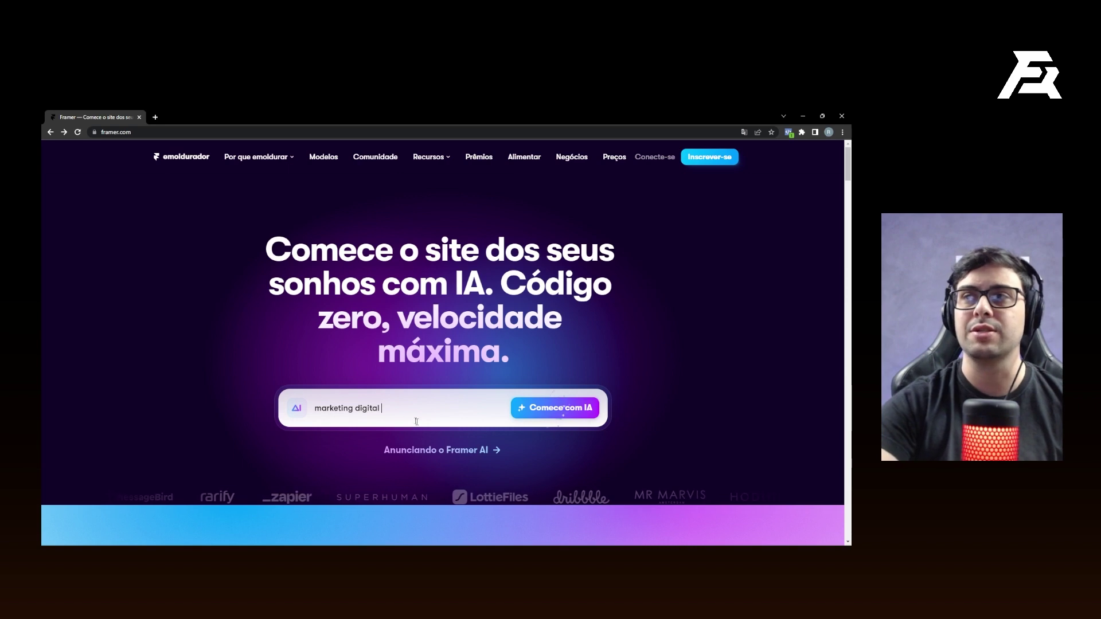
{"action": "left_click", "coordinate": [549, 414]}
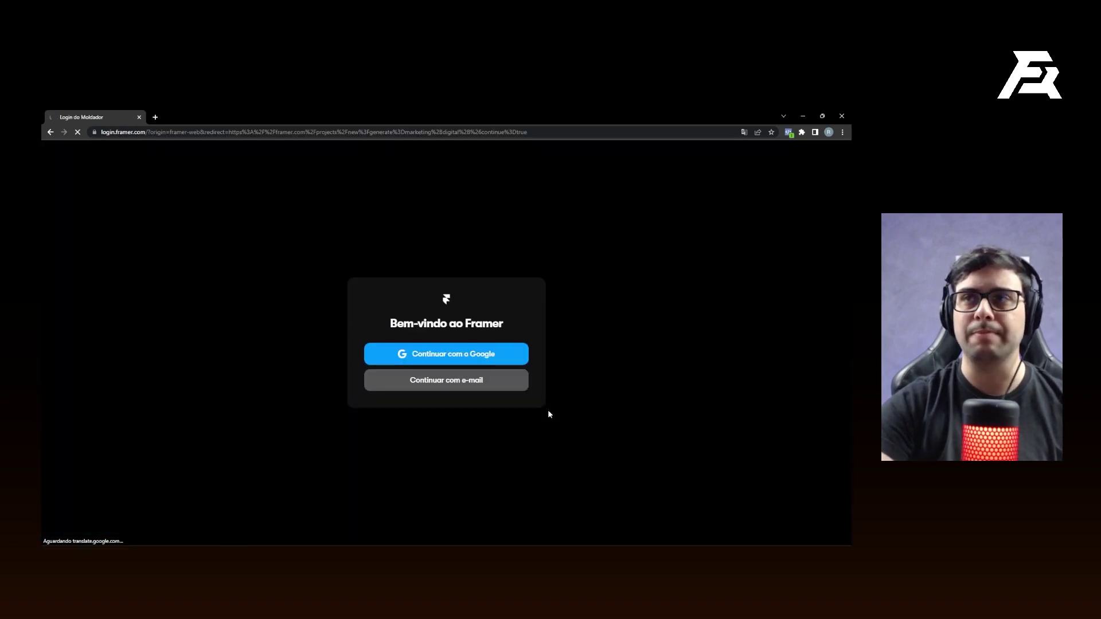
- Sign up with an existing Google account, accept the Terms of Service and Privacy Statement, and finish creating the account
{"action": "left_click", "coordinate": [475, 356]}
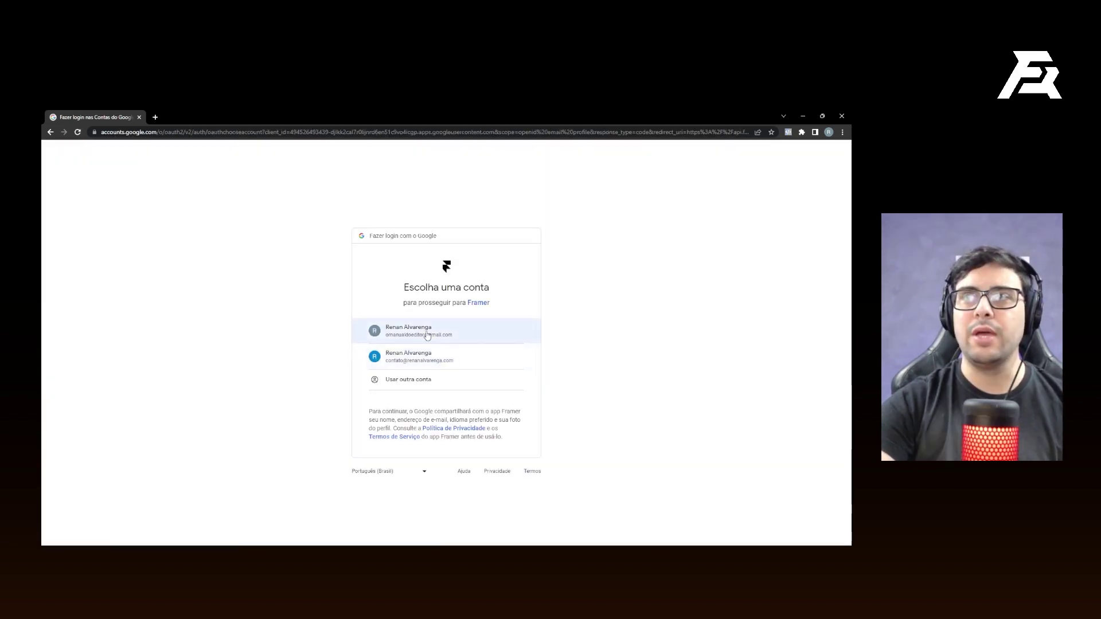
{"action": "left_click", "coordinate": [427, 332]}
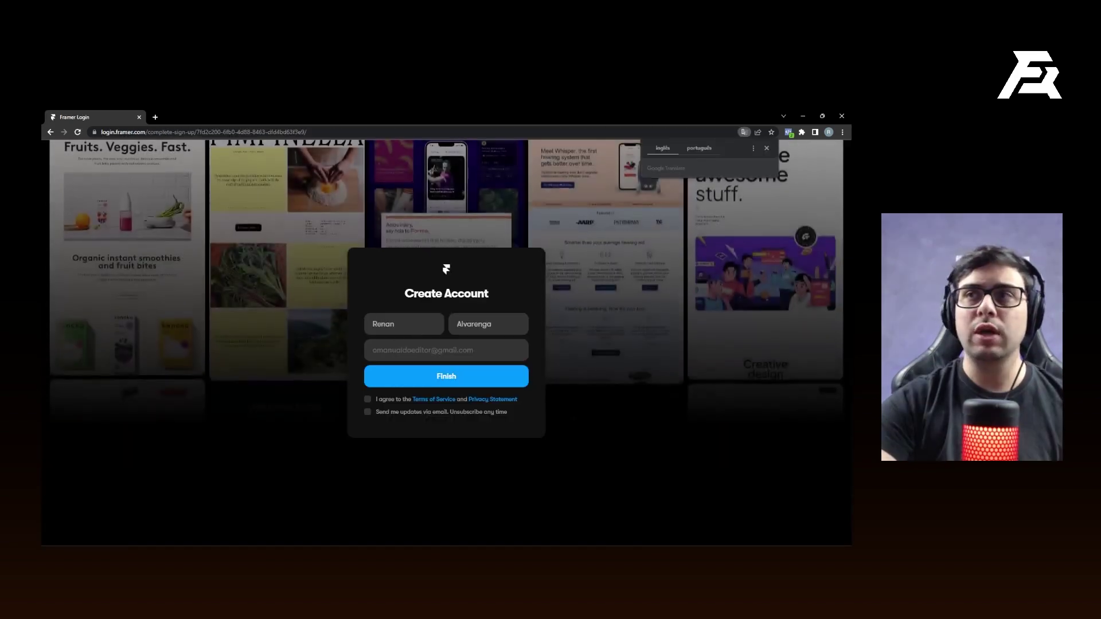
{"action": "left_click", "coordinate": [367, 399]}
{"action": "left_click", "coordinate": [411, 376]}
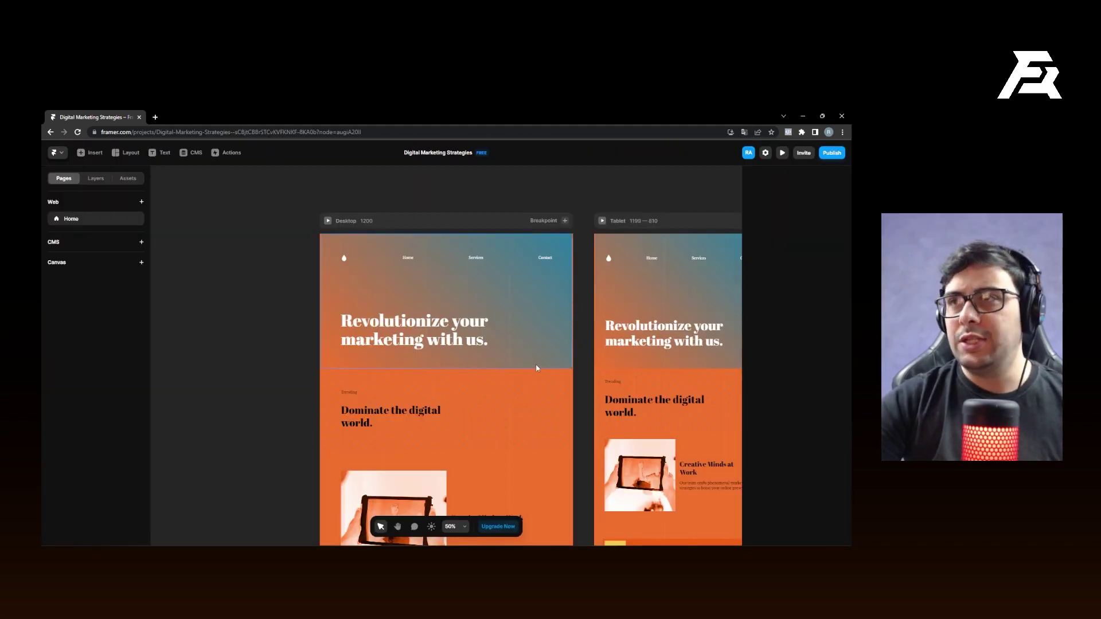
- Look through the generated page's sections and its desktop, tablet and phone versions
{"action": "scroll", "coordinate": [497, 362], "scroll_direction": "down", "scroll_amount": 15}
{"action": "scroll", "coordinate": [474, 386], "scroll_direction": "down", "scroll_amount": 2}
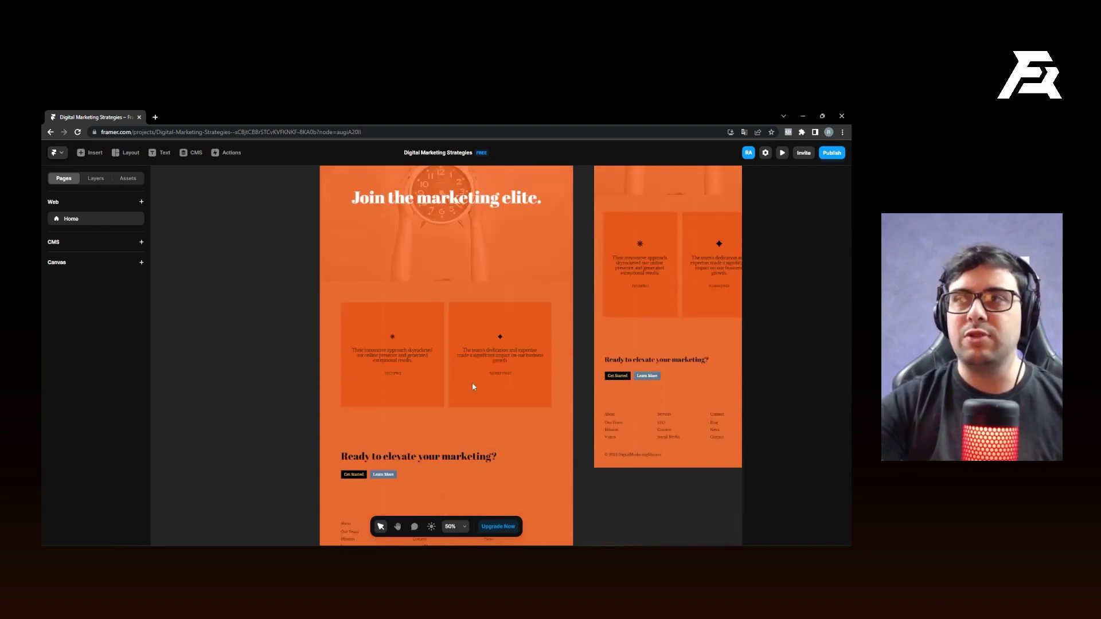
{"action": "scroll", "coordinate": [452, 378], "scroll_direction": "up", "scroll_amount": 15}
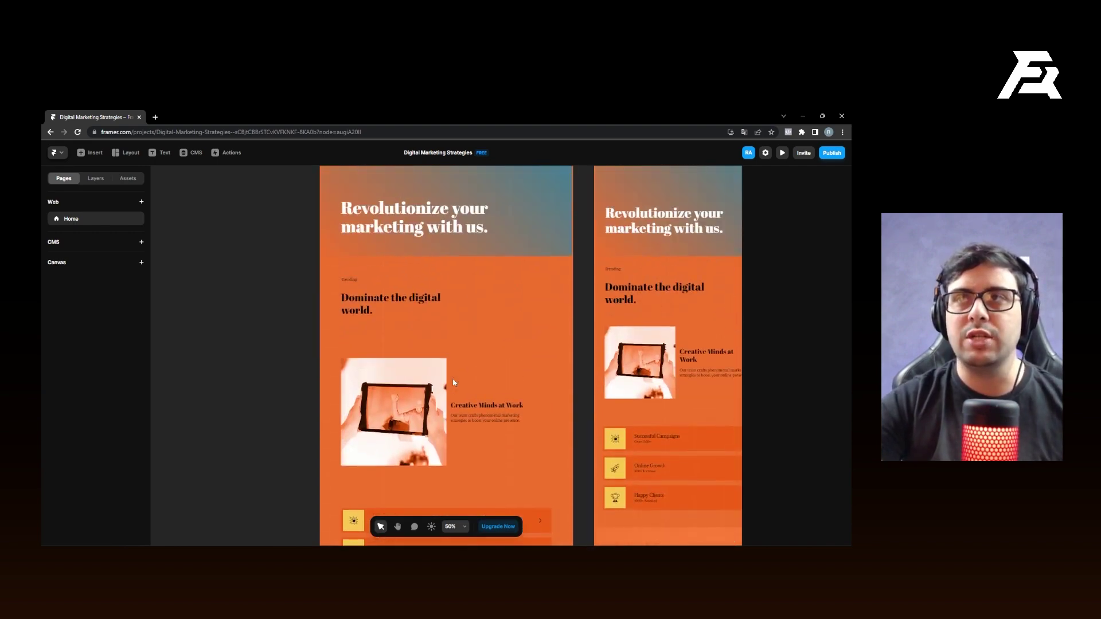
{"action": "scroll", "coordinate": [454, 382], "scroll_direction": "up", "scroll_amount": 3}
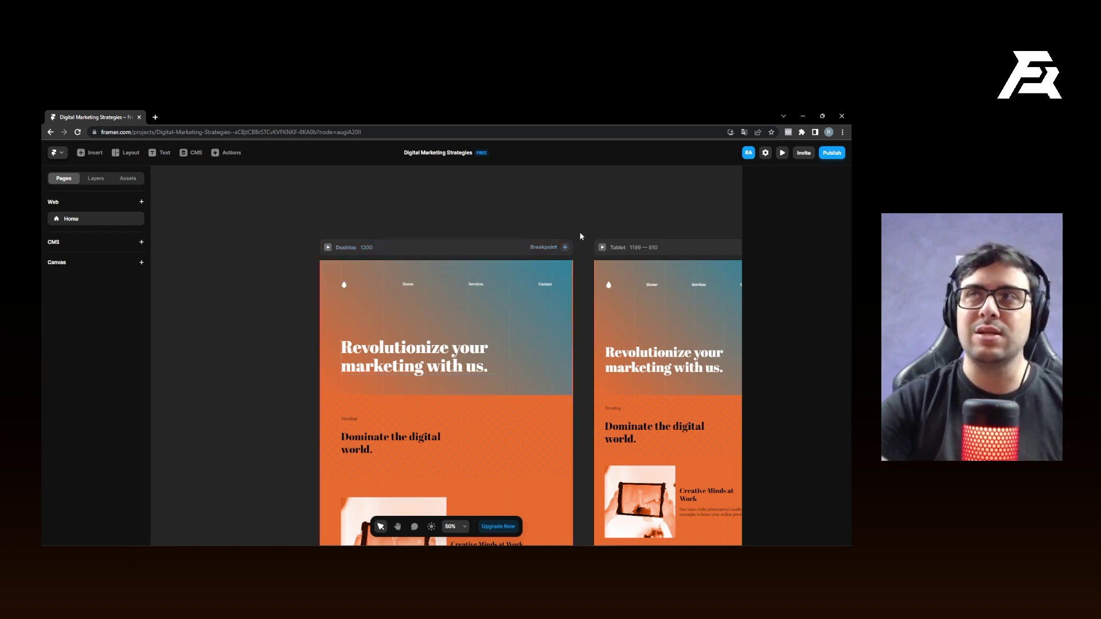
{"action": "left_click_drag", "start_coordinate": [595, 217], "coordinate": [469, 198]}
{"action": "key", "text": "v"}
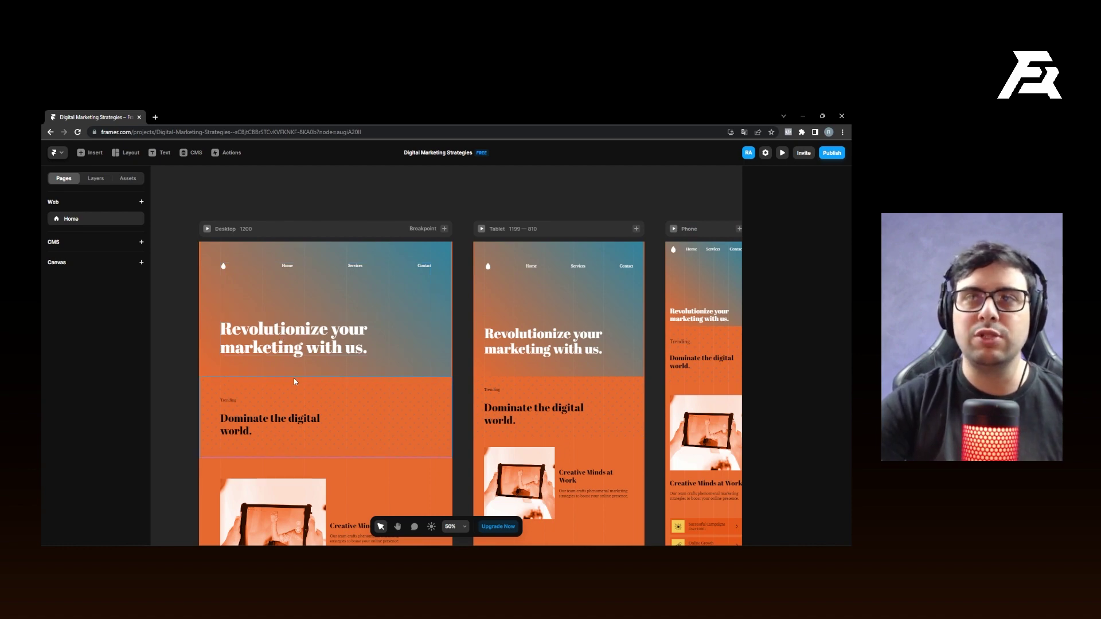
{"action": "scroll", "coordinate": [293, 381], "scroll_direction": "down", "scroll_amount": 1}
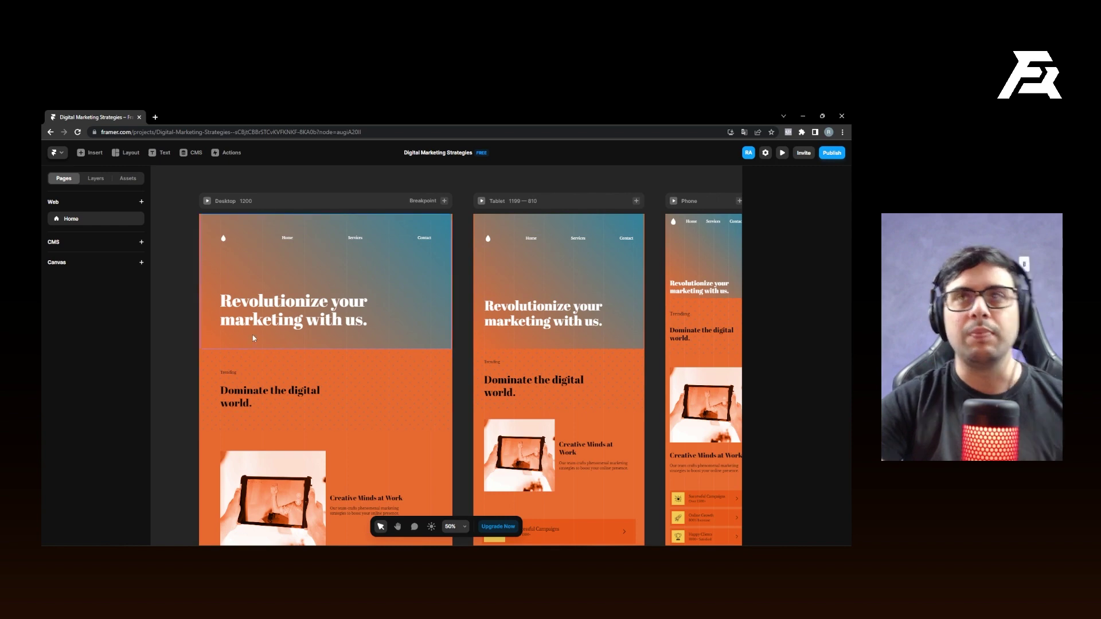
- Replace the desktop hero heading with "REVOLUCIONA O MARKETING DA SUA EMPRESA"
{"action": "double_click", "coordinate": [263, 322]}
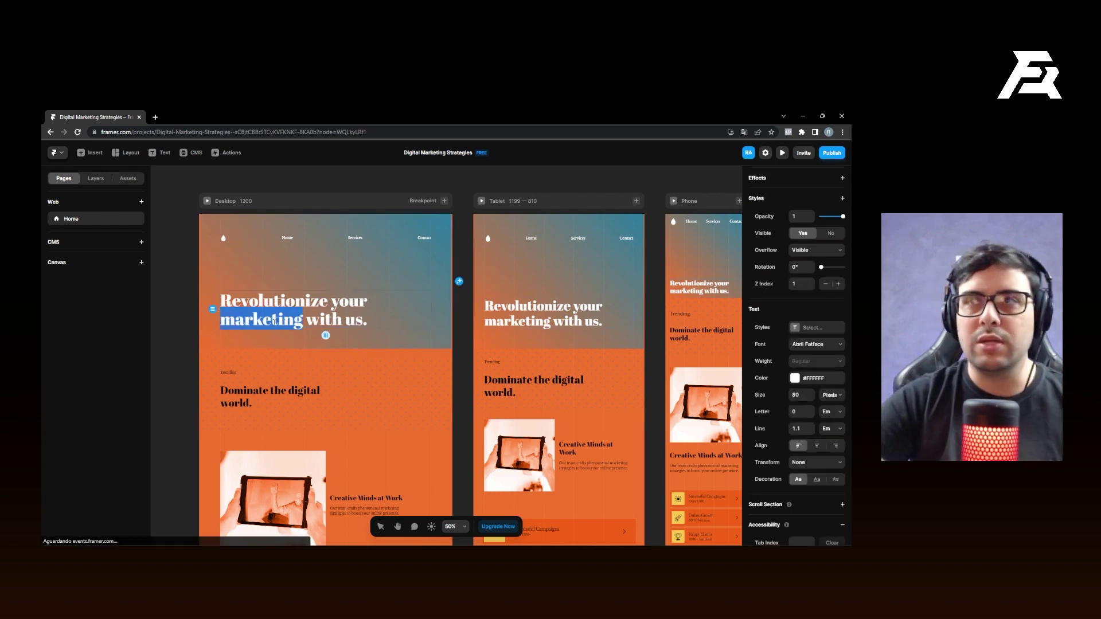
{"action": "left_click_drag", "start_coordinate": [367, 321], "coordinate": [232, 304]}
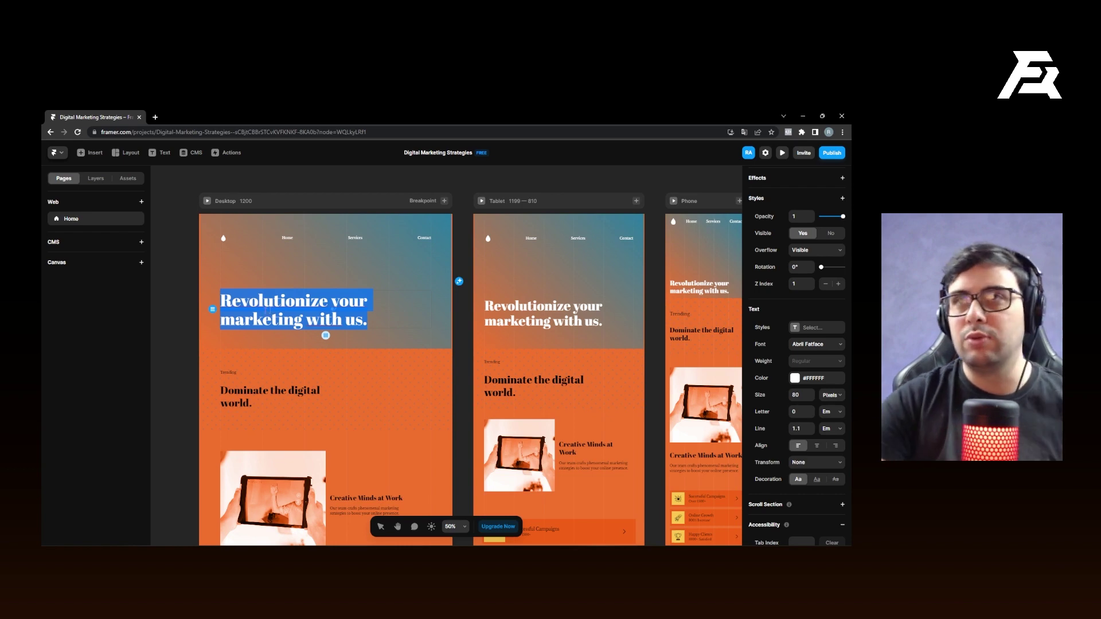
{"action": "left_click", "coordinate": [273, 297]}
{"action": "left_click_drag", "start_coordinate": [232, 301], "coordinate": [367, 321]}
{"action": "left_click", "coordinate": [248, 293]}
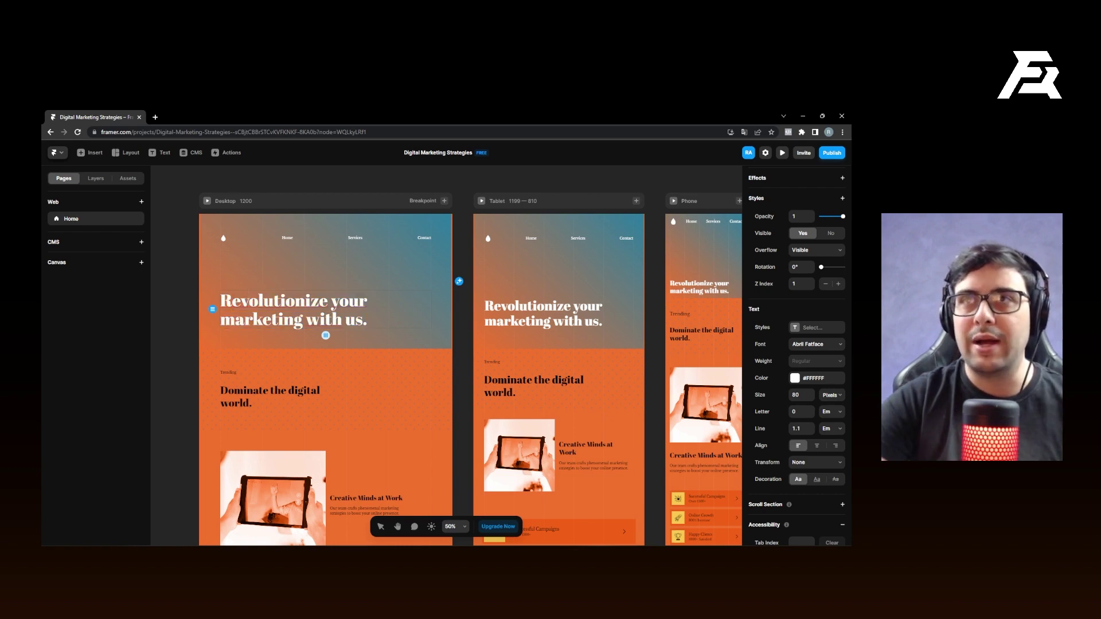
{"action": "key", "text": "ctrl+a"}
{"action": "type", "text": "R"}
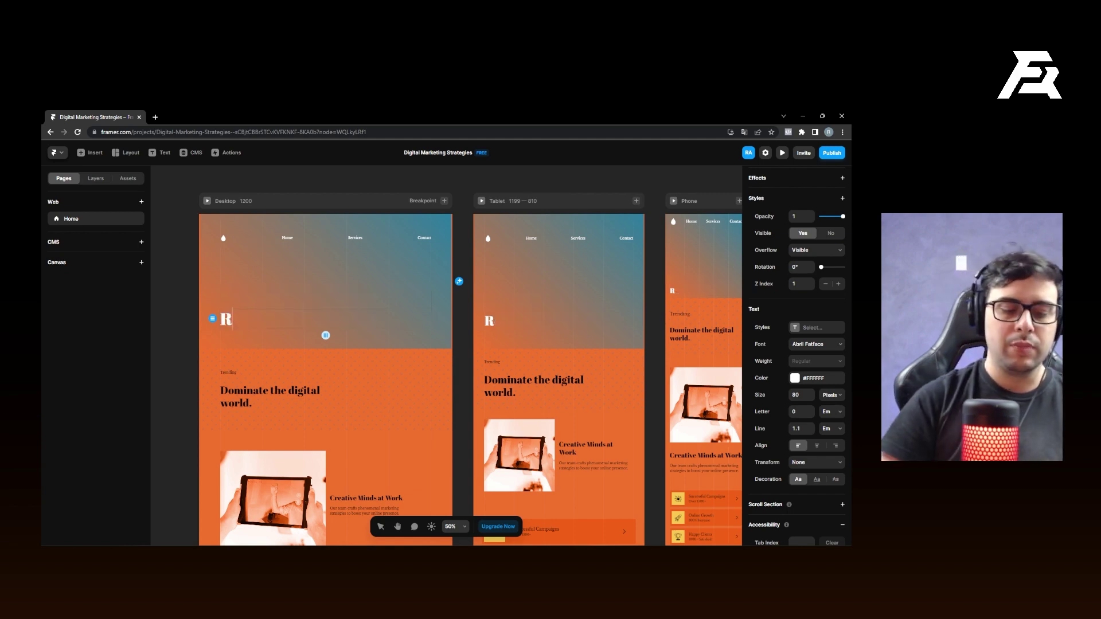
{"action": "type", "text": "EVOLUCIONA O MARK"}
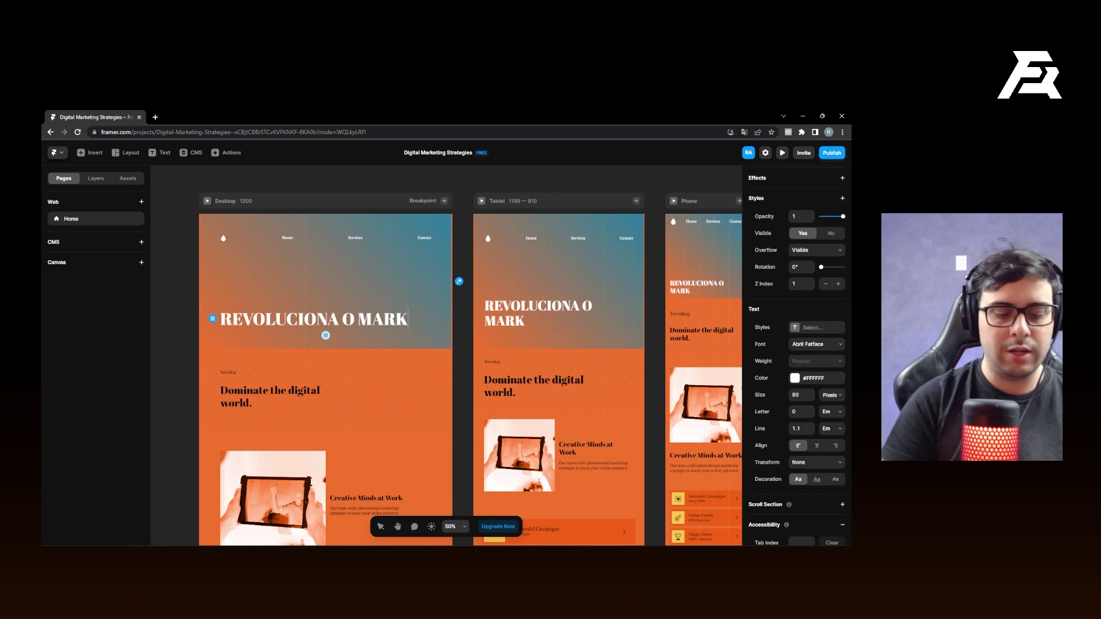
{"action": "type", "text": "ETING DA SUA EMPRESA"}
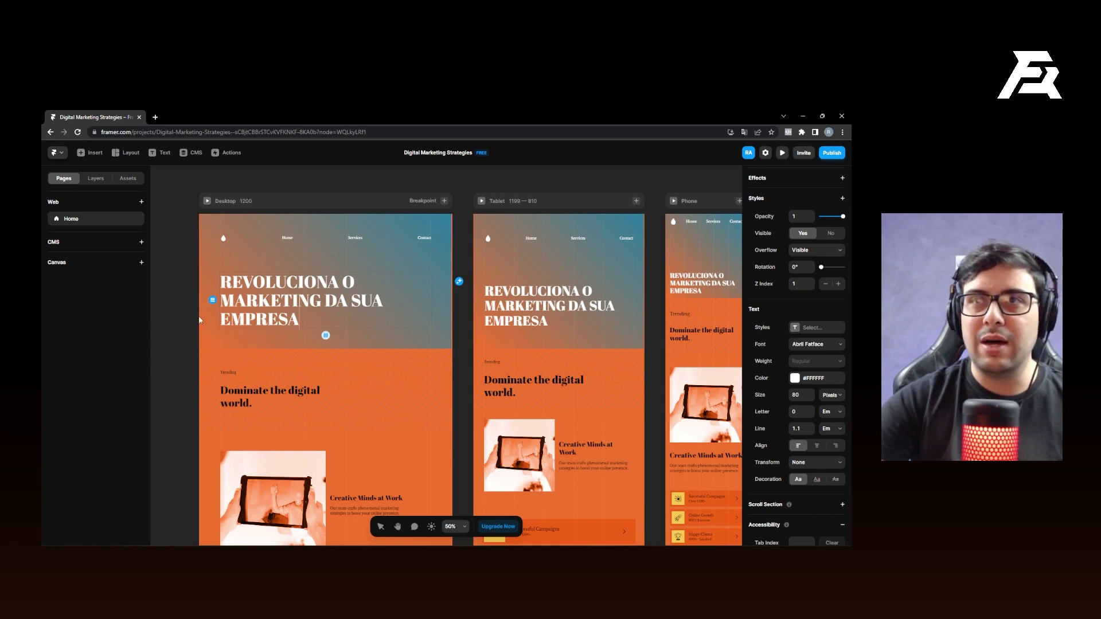
{"action": "key", "text": "Escape"}
- Enlarge the desktop hero section to a height of about 670 and check the tablet and phone versions
{"action": "left_click", "coordinate": [431, 344]}
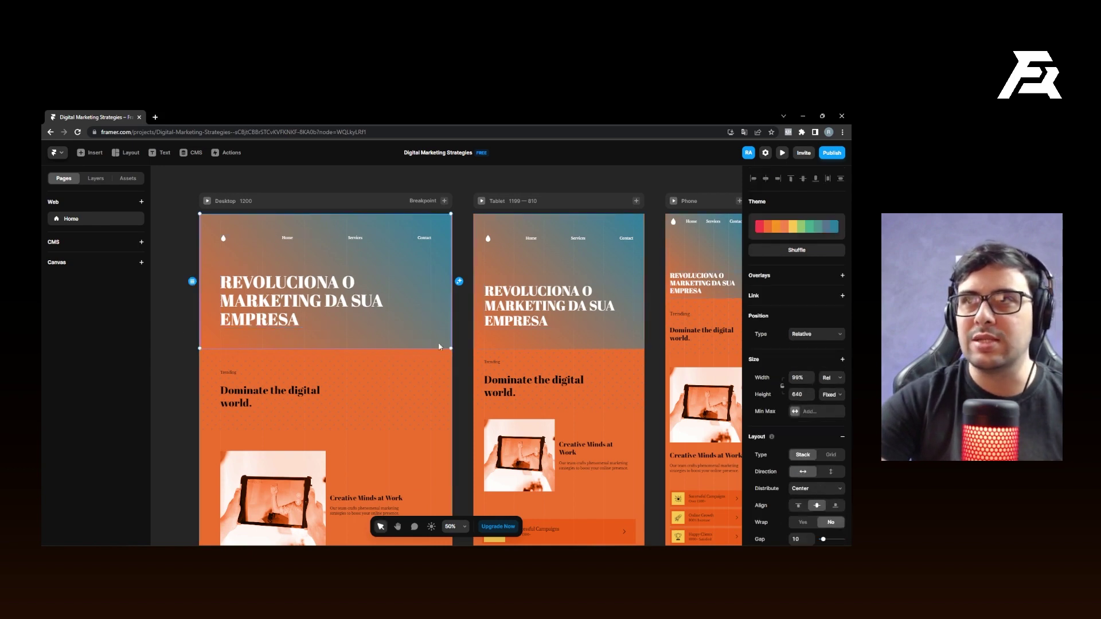
{"action": "left_click_drag", "start_coordinate": [449, 349], "coordinate": [453, 356]}
{"action": "left_click", "coordinate": [591, 333]}
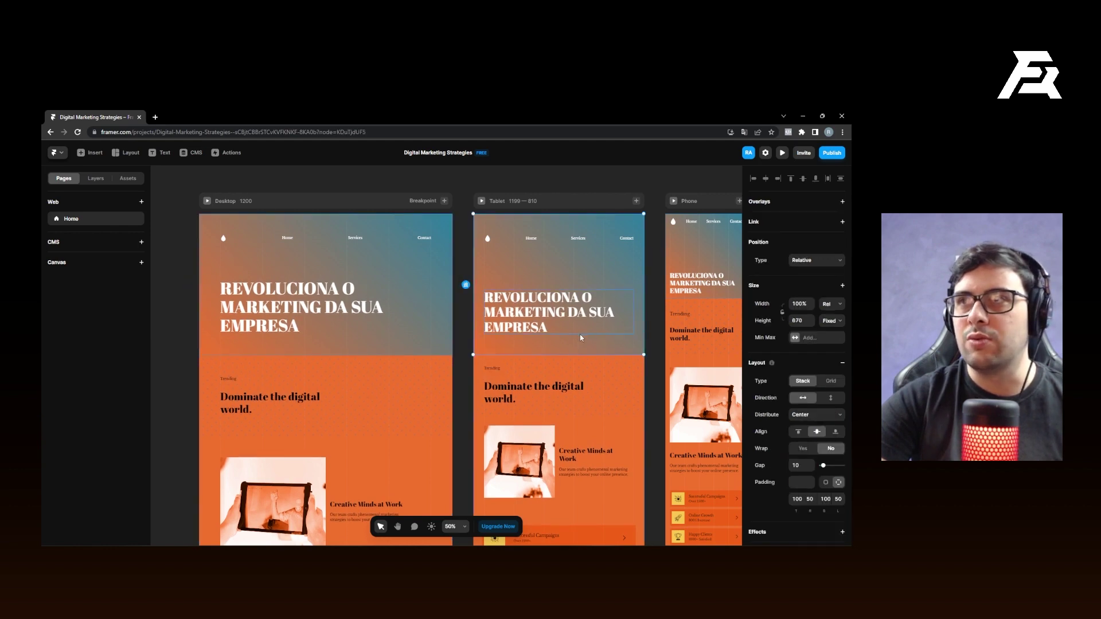
{"action": "scroll", "coordinate": [576, 337], "scroll_direction": "right", "scroll_amount": 3}
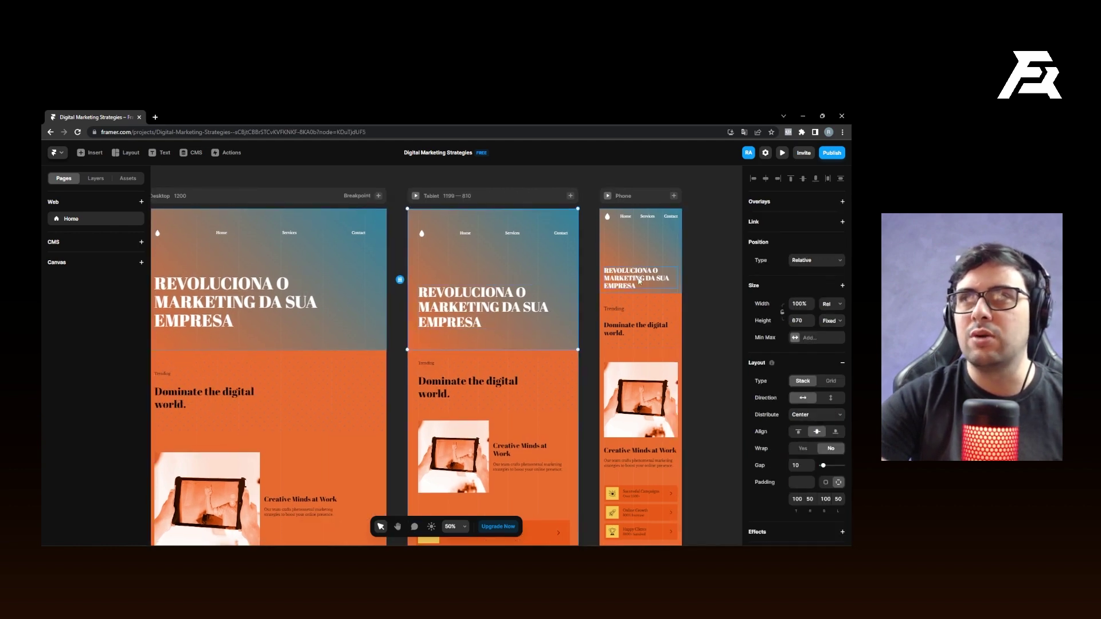
- Change the font of the whole hero heading to Alata after trying Alatsi
{"action": "double_click", "coordinate": [630, 280]}
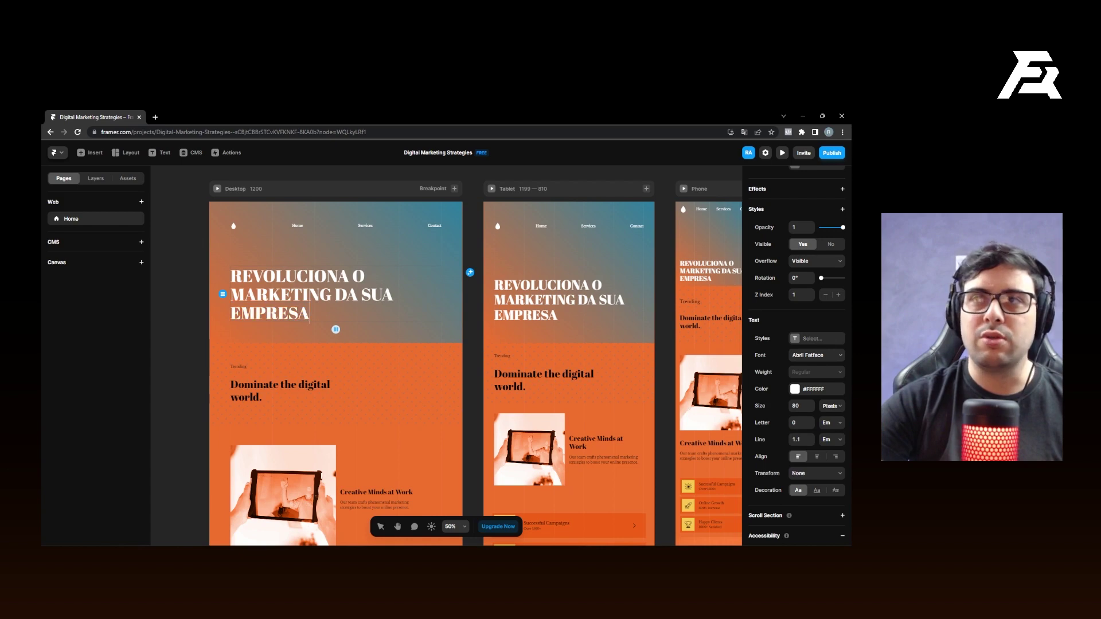
{"action": "key", "text": "ctrl+a"}
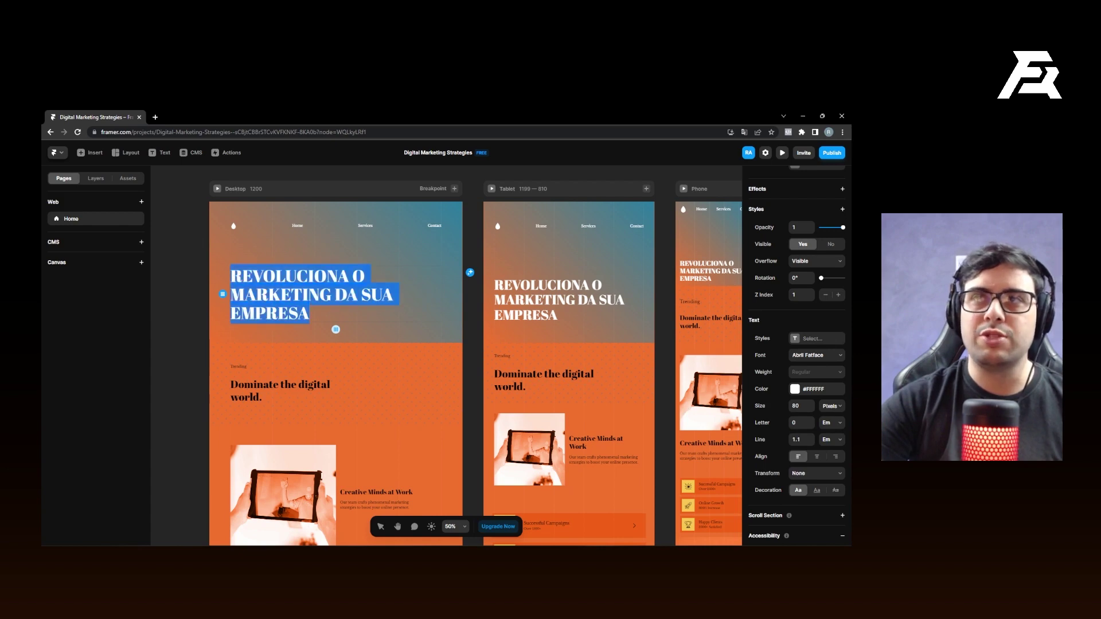
{"action": "left_click", "coordinate": [815, 357]}
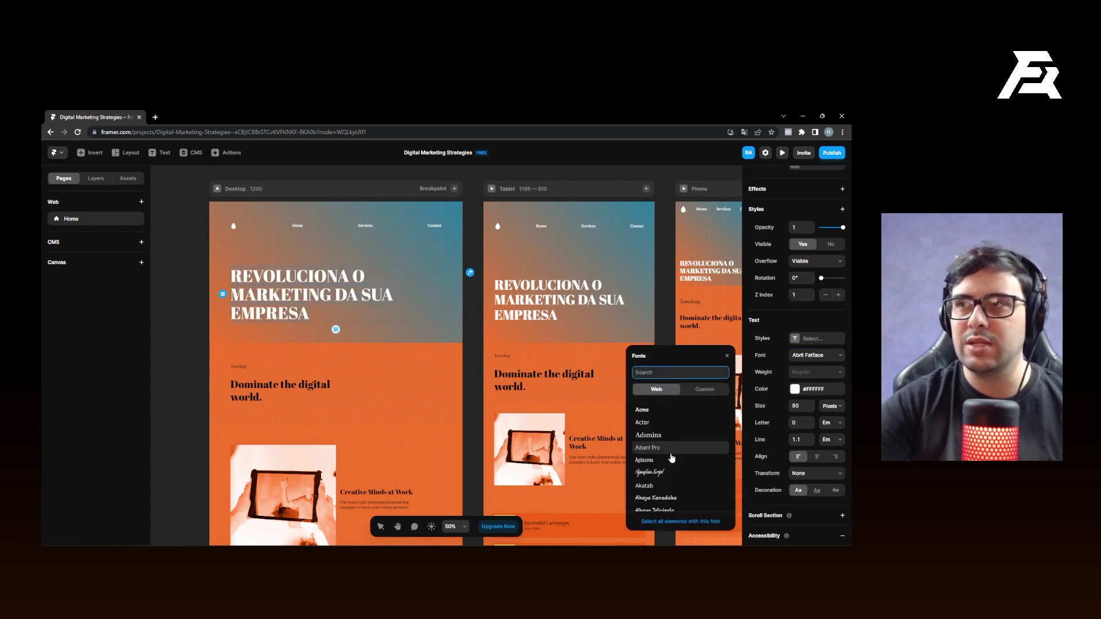
{"action": "scroll", "coordinate": [671, 457], "scroll_direction": "down", "scroll_amount": 3}
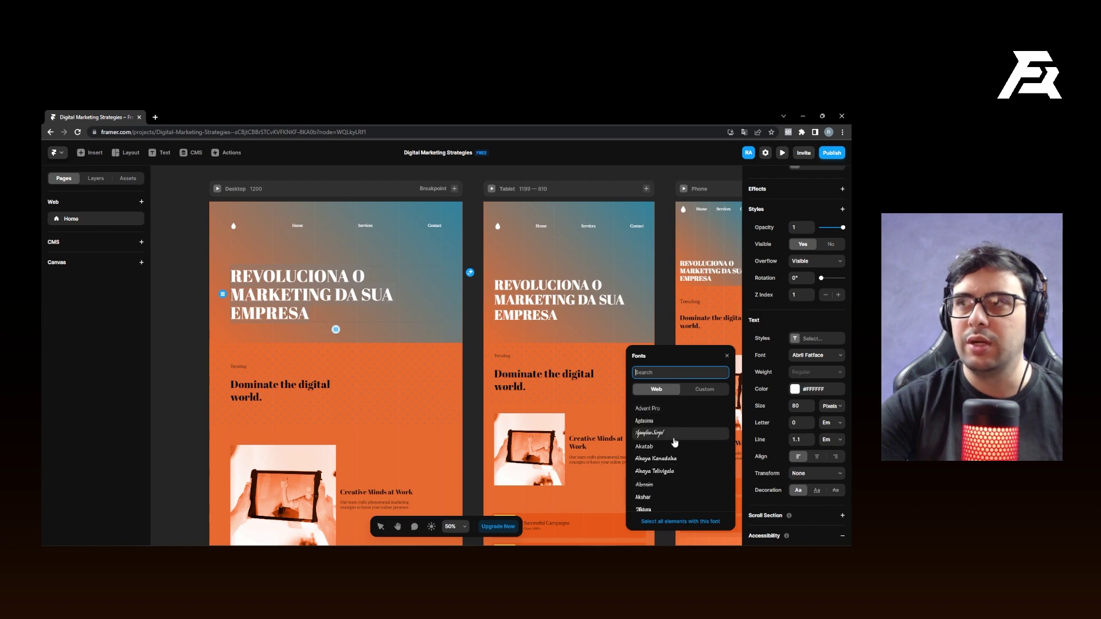
{"action": "scroll", "coordinate": [673, 440], "scroll_direction": "down", "scroll_amount": 5}
{"action": "left_click", "coordinate": [651, 464]}
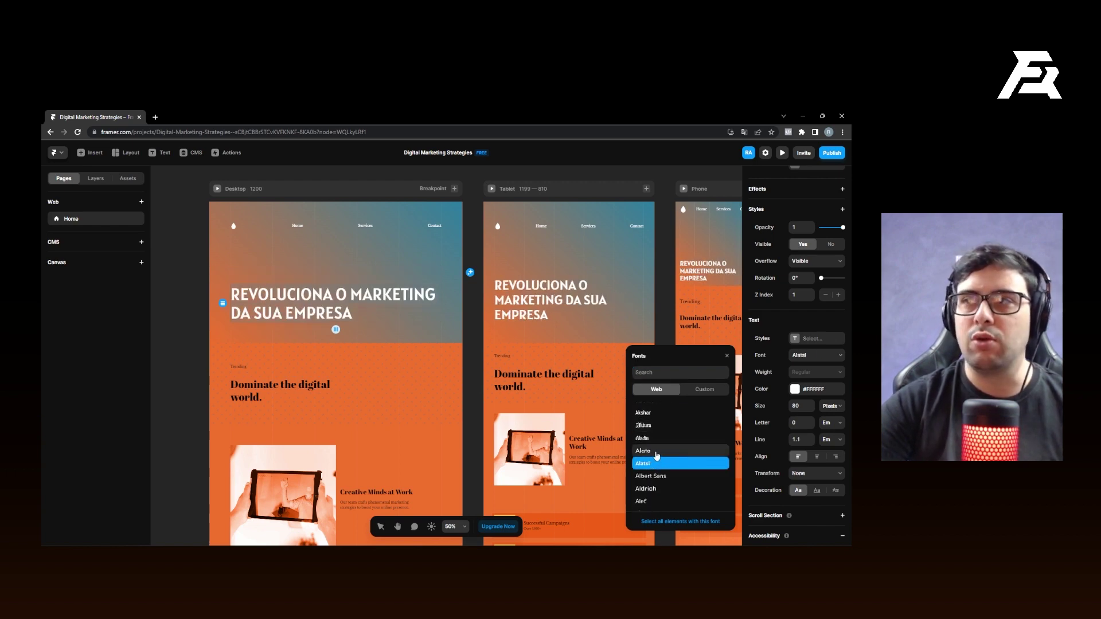
{"action": "left_click", "coordinate": [657, 454]}
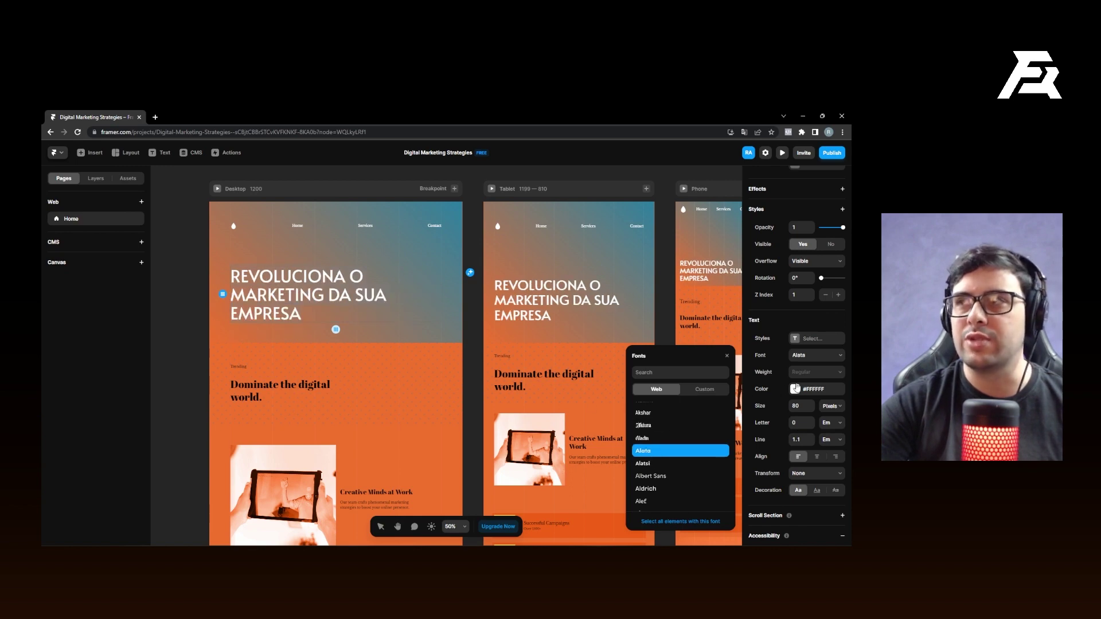
- Try other text colours for the hero heading, ending on white #FFFFFF
{"action": "left_click", "coordinate": [793, 389]}
{"action": "left_click", "coordinate": [718, 418]}
{"action": "left_click_drag", "start_coordinate": [732, 413], "coordinate": [617, 400]}
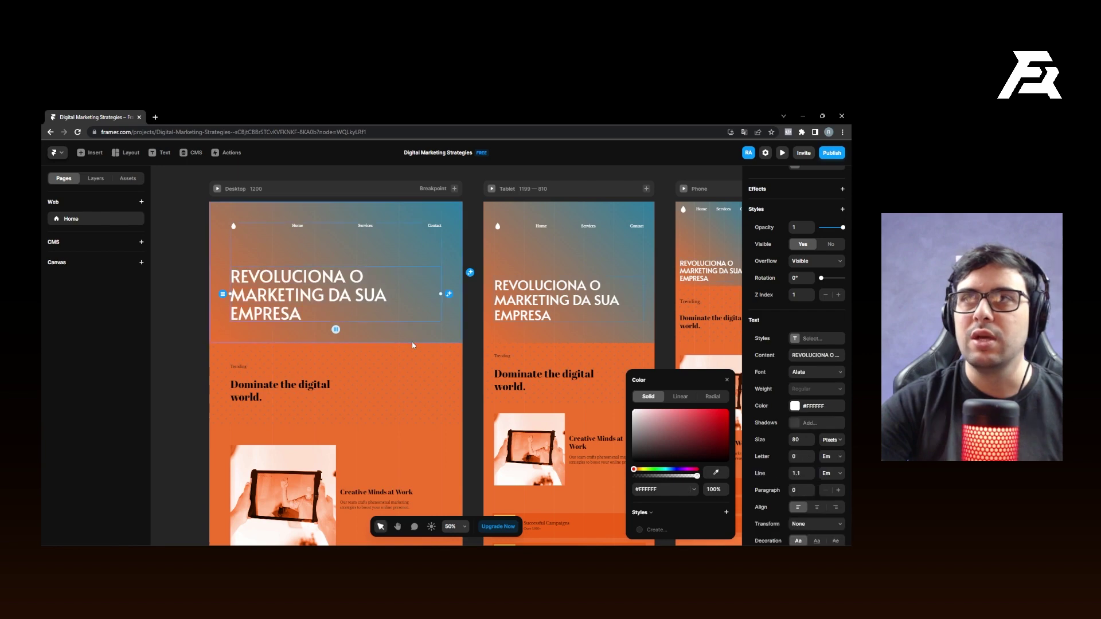
- Shuffle the theme colours of the "Creative Minds at Work" section to a black background and review the page
{"action": "scroll", "coordinate": [313, 393], "scroll_direction": "down", "scroll_amount": 2}
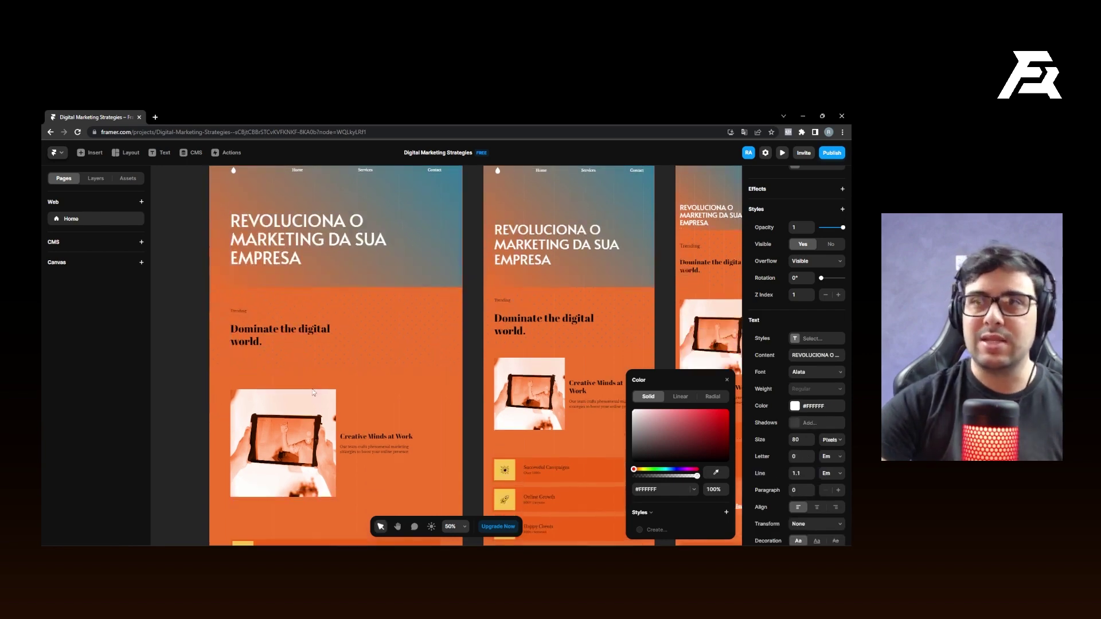
{"action": "left_click", "coordinate": [375, 398]}
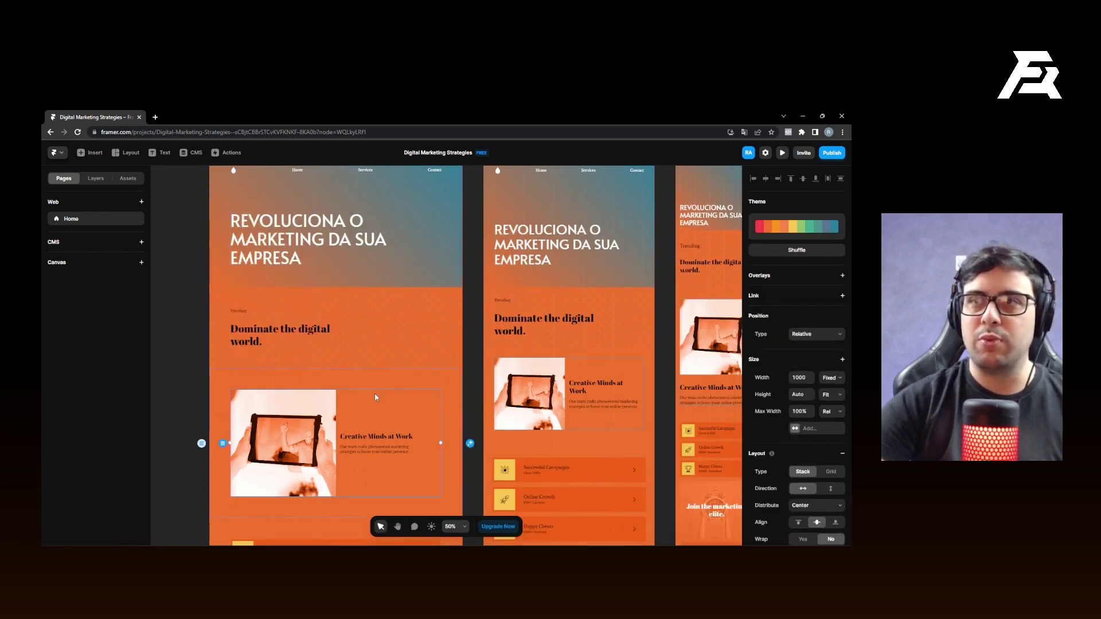
{"action": "left_click", "coordinate": [795, 252]}
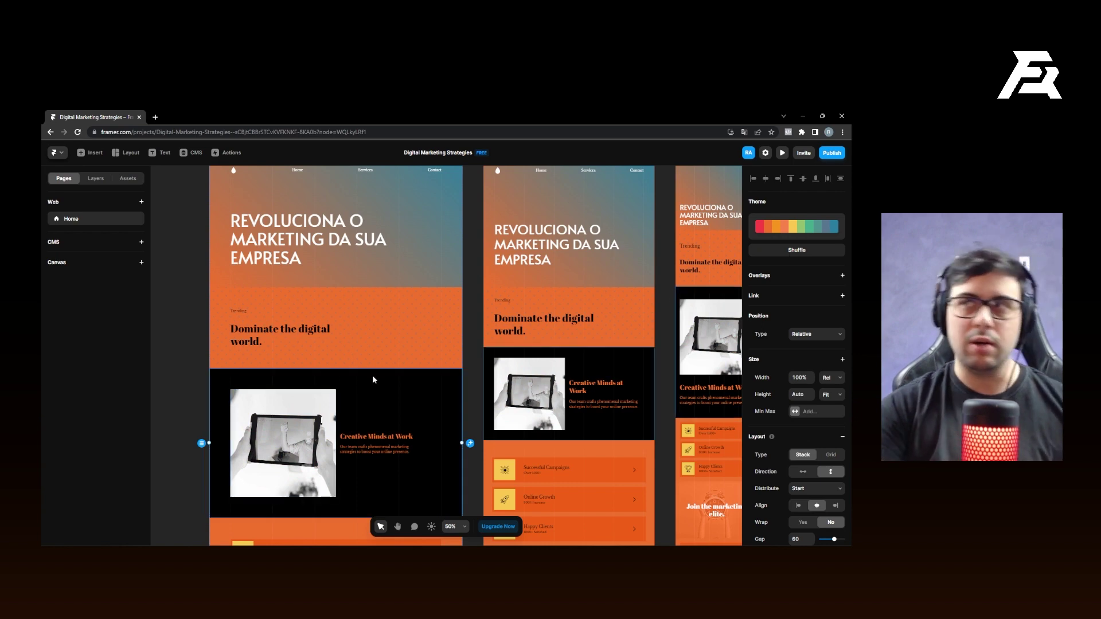
{"action": "scroll", "coordinate": [332, 375], "scroll_direction": "down", "scroll_amount": 2}
{"action": "scroll", "coordinate": [331, 375], "scroll_direction": "down", "scroll_amount": 3}
{"action": "scroll", "coordinate": [335, 356], "scroll_direction": "up", "scroll_amount": 11}
{"action": "scroll", "coordinate": [444, 374], "scroll_direction": "down", "scroll_amount": 8}
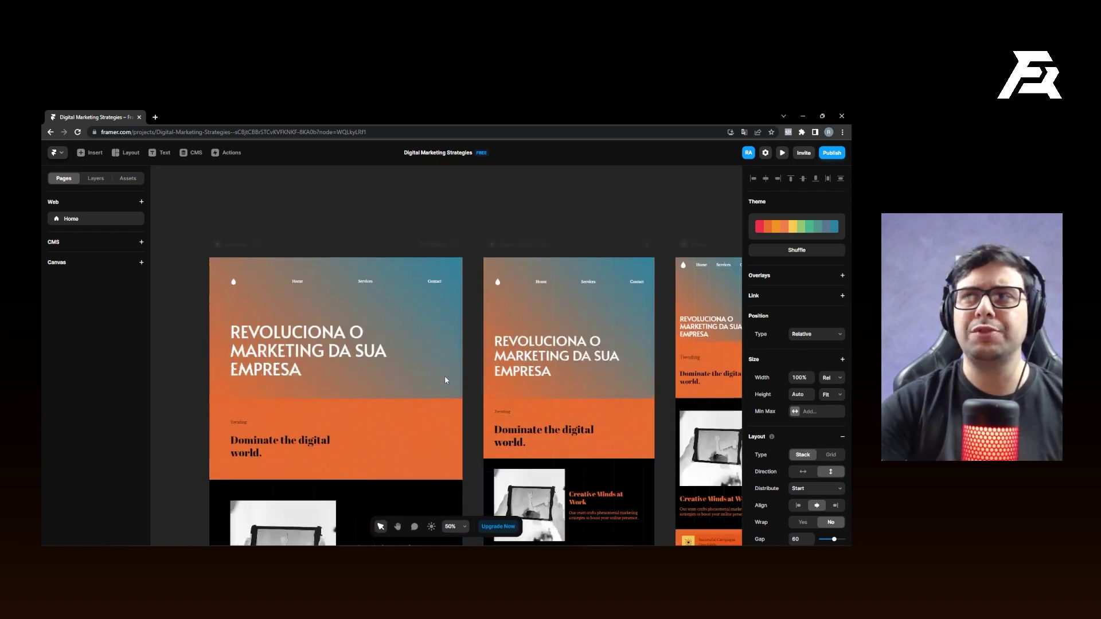
- Import the image file IMG_7857.JPG onto the photo in the "Creative Minds at Work" section and show the page's layers
{"action": "left_click_drag", "start_coordinate": [570, 336], "coordinate": [600, 290]}
{"action": "key", "text": "v"}
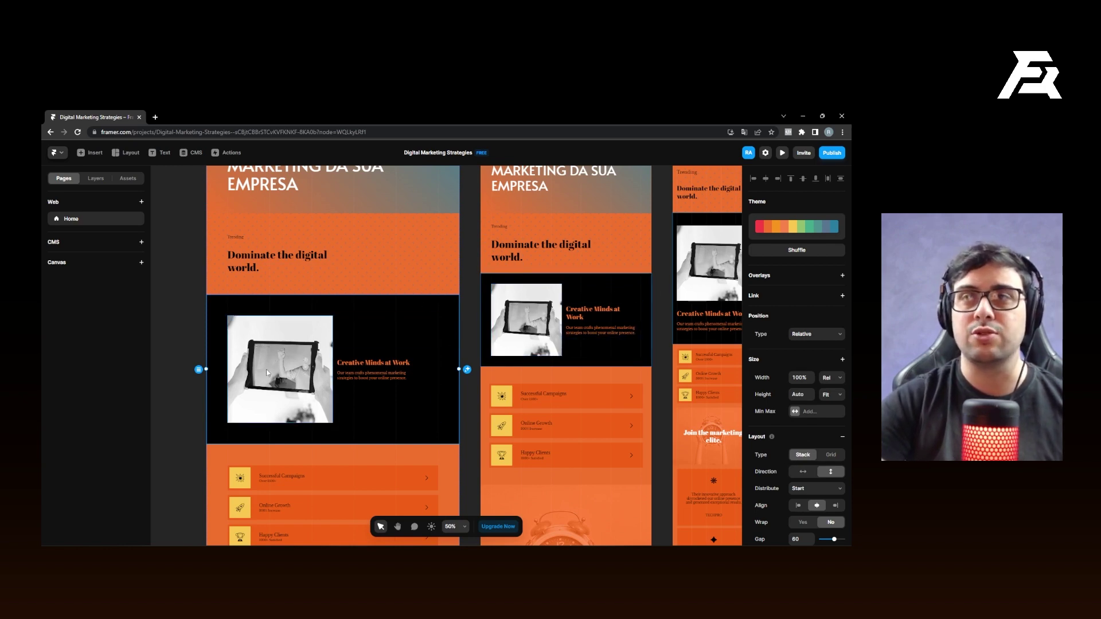
{"action": "left_click", "coordinate": [292, 372]}
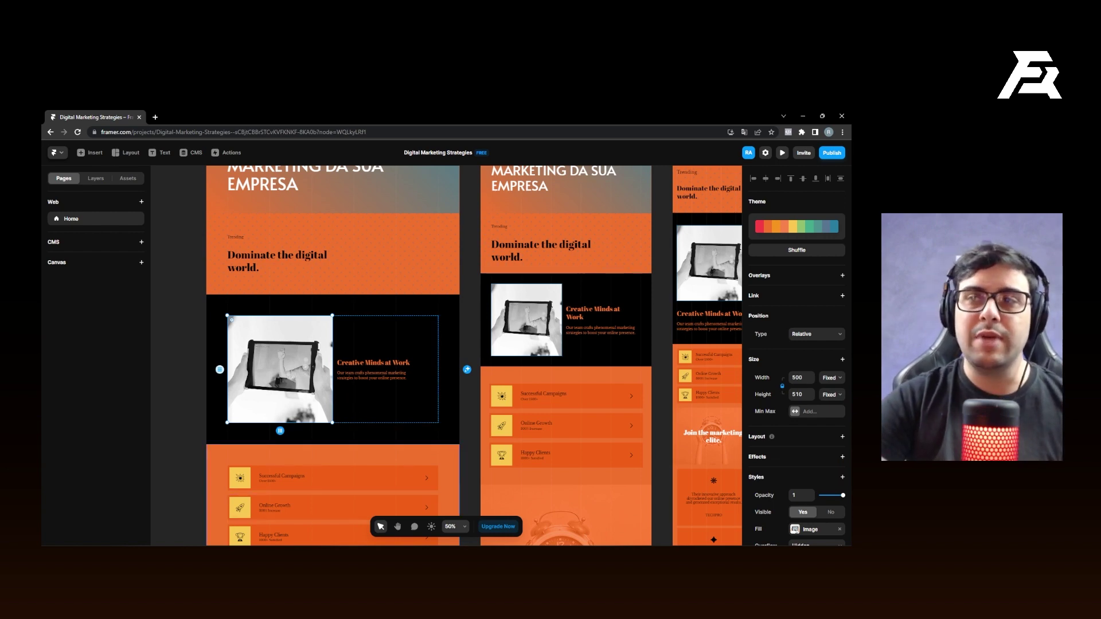
{"action": "key", "text": "alt+Tab"}
{"action": "left_click_drag", "start_coordinate": [504, 528], "coordinate": [277, 379]}
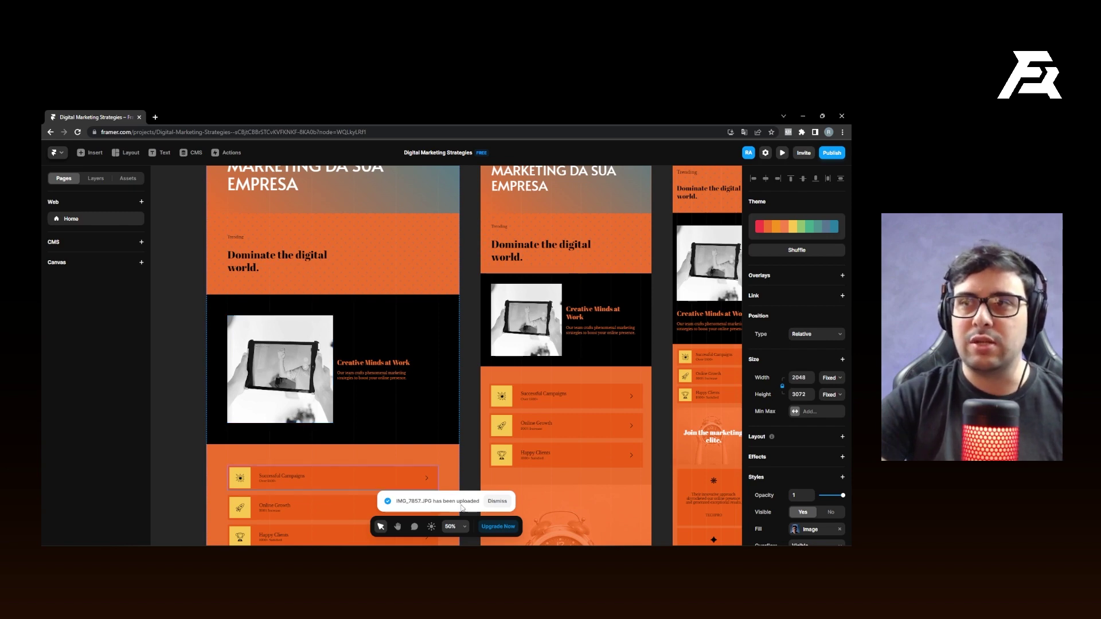
{"action": "left_click", "coordinate": [99, 183]}
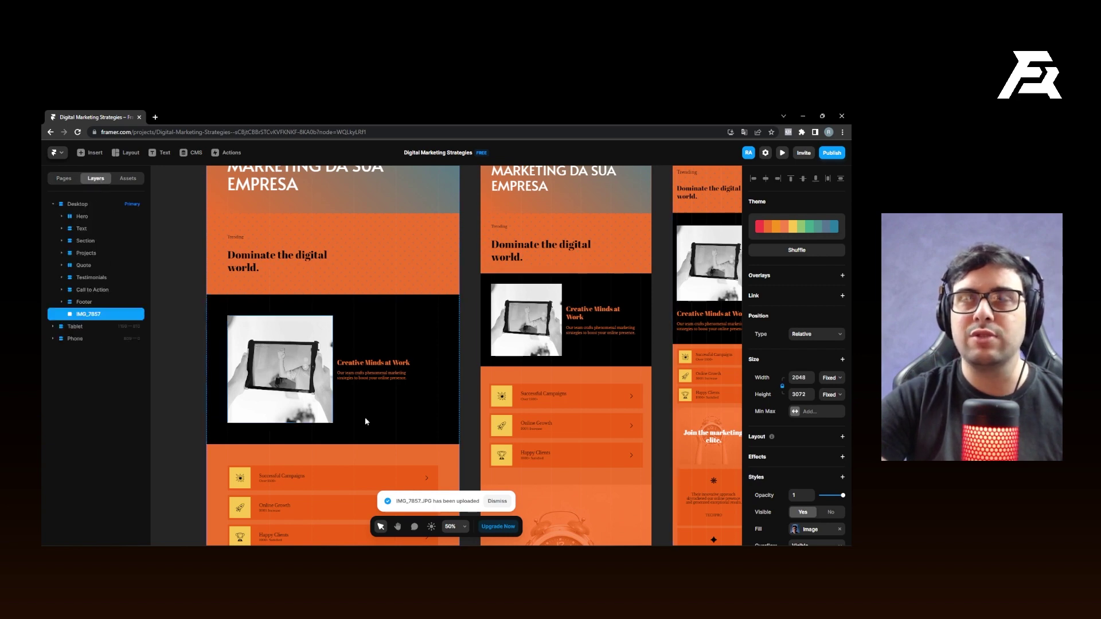
- Move the IMG_7857 layer into the Wrapper of the "Creative Minds at Work" section and delete the original Image layer
{"action": "left_click", "coordinate": [281, 356]}
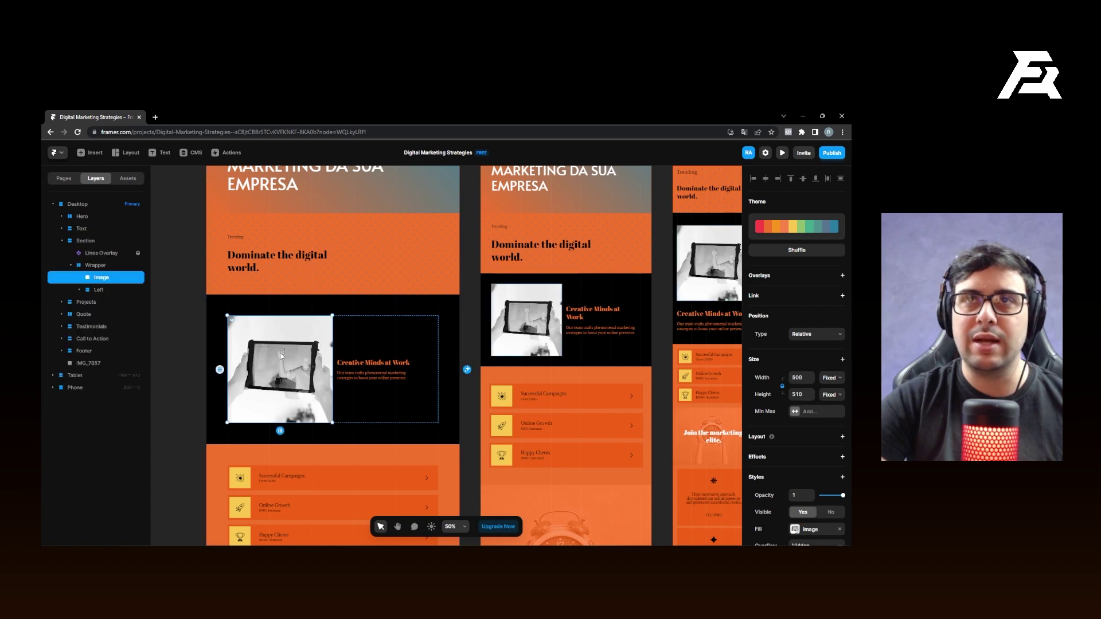
{"action": "left_click_drag", "start_coordinate": [95, 363], "coordinate": [98, 279]}
{"action": "left_click", "coordinate": [98, 290]}
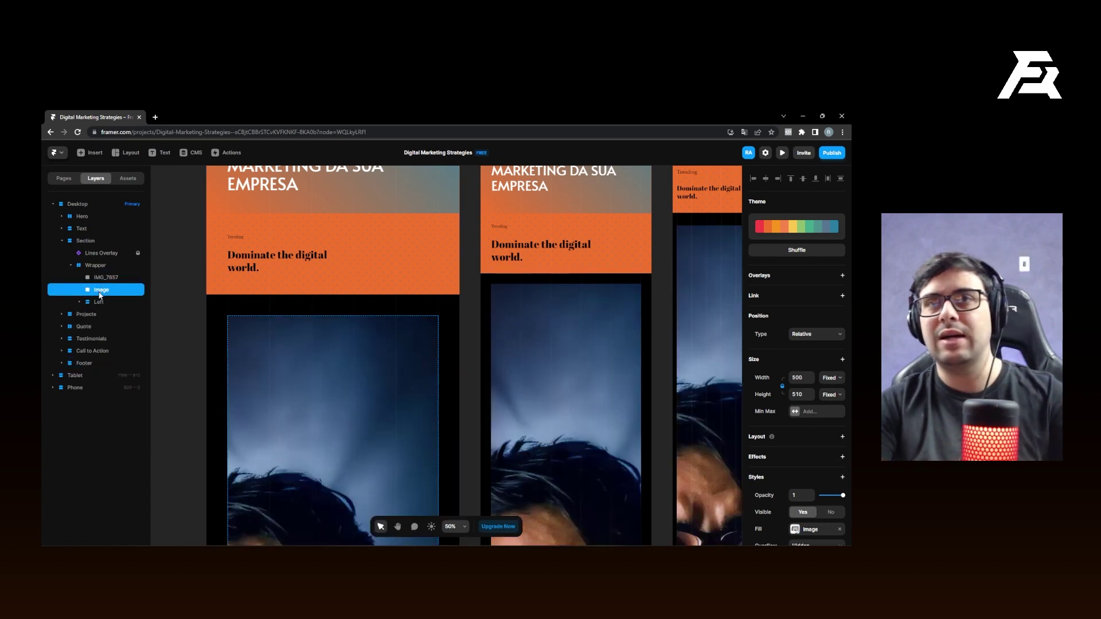
{"action": "key", "text": "Delete"}
{"action": "key", "text": "ctrl+minus"}
{"action": "key", "text": "ctrl+minus"}
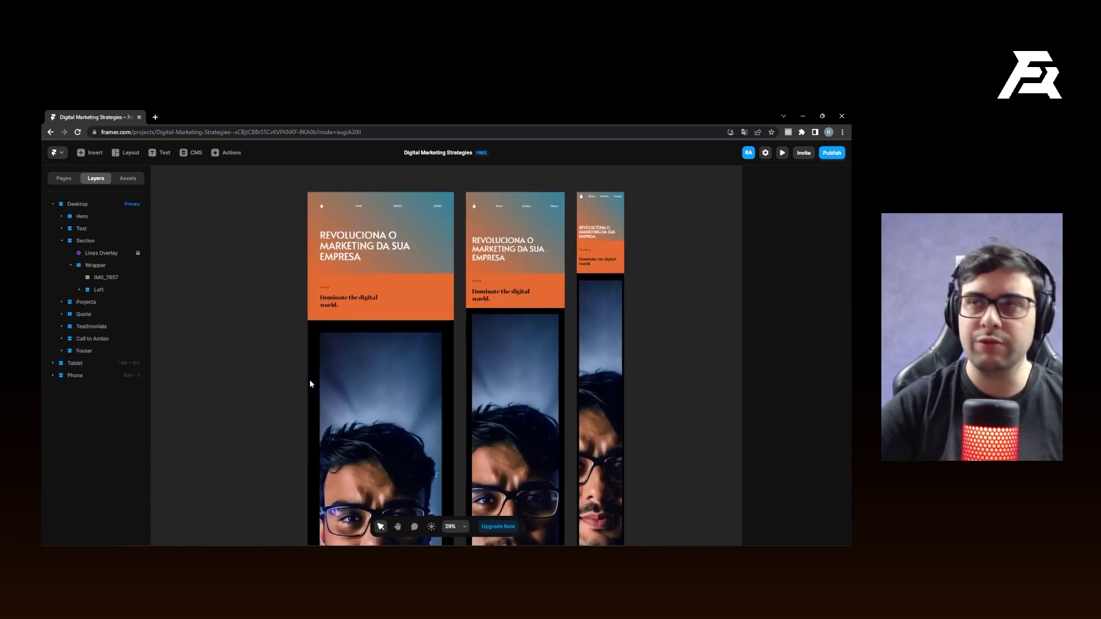
- Scale the IMG_7857 portrait down proportionally to about 448 px wide beside the "Creative Minds at Work" text
{"action": "left_click", "coordinate": [413, 396]}
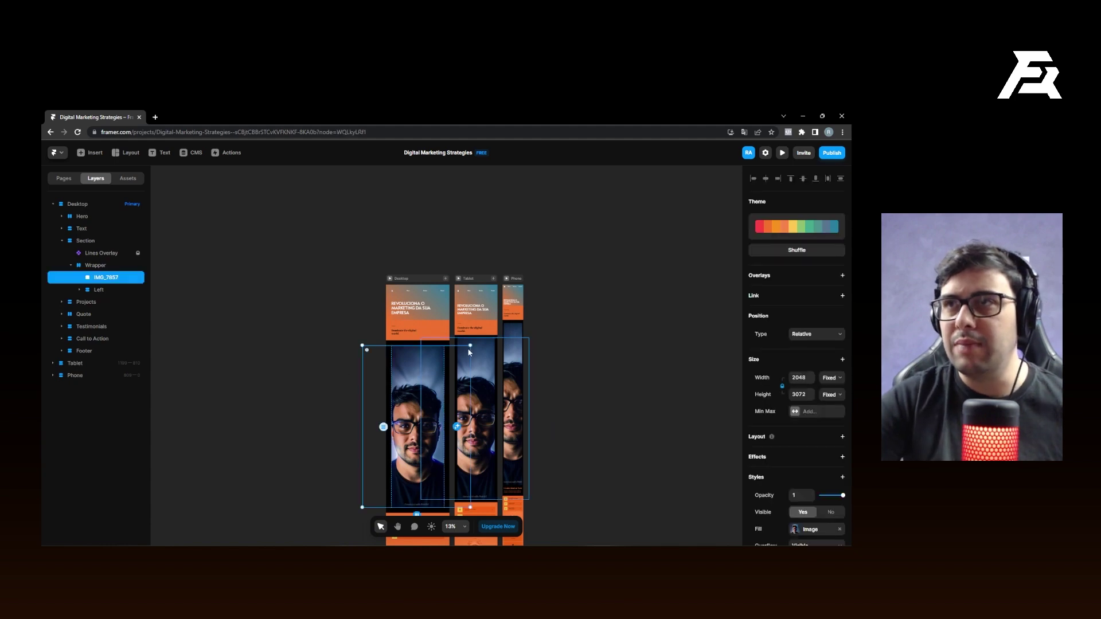
{"action": "mouse_move", "coordinate": [381, 427]}
{"action": "left_mouse_down"}
{"action": "mouse_move", "coordinate": [434, 379]}
{"action": "mouse_move", "coordinate": [375, 421]}
{"action": "mouse_move", "coordinate": [381, 409]}
{"action": "left_mouse_up"}
{"action": "scroll", "coordinate": [401, 379], "scroll_direction": "up", "scroll_amount": 10}
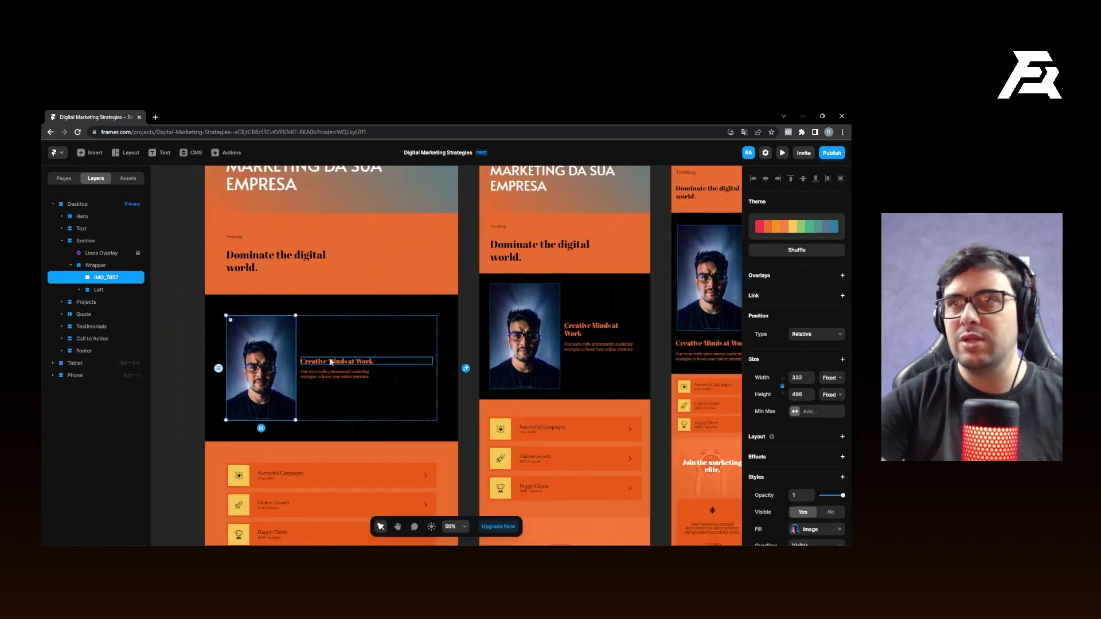
{"action": "left_click_drag", "start_coordinate": [295, 314], "coordinate": [372, 276]}
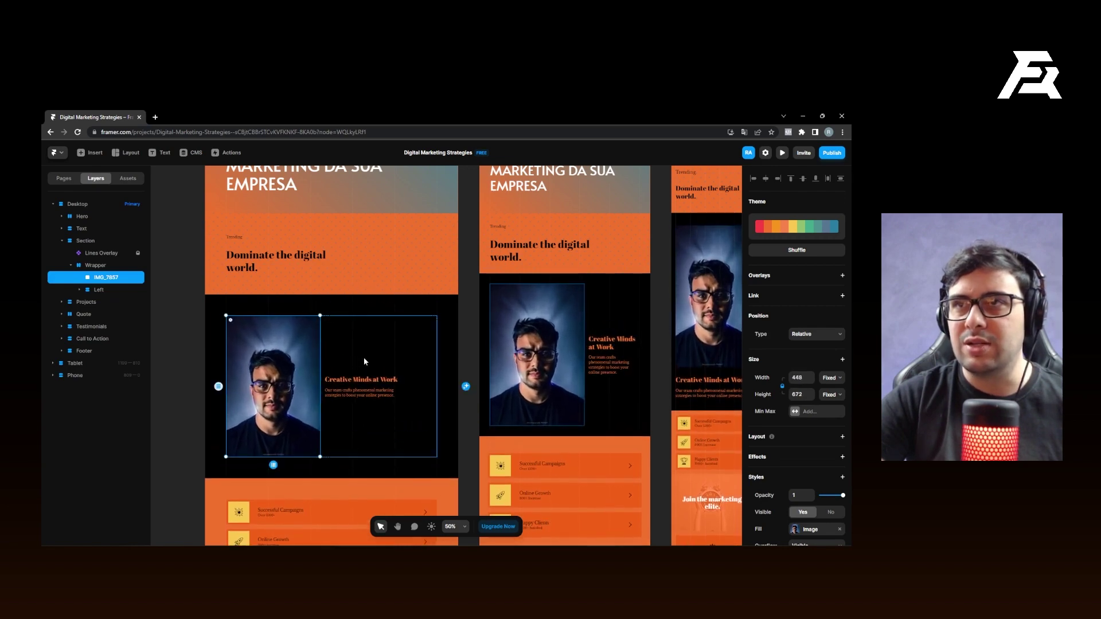
- Replace the "Creative Minds at Work" heading with the site owner's full name in capitals
{"action": "double_click", "coordinate": [362, 379]}
{"action": "key", "text": "ctrl+a"}
{"action": "type", "text": "RENAN"}
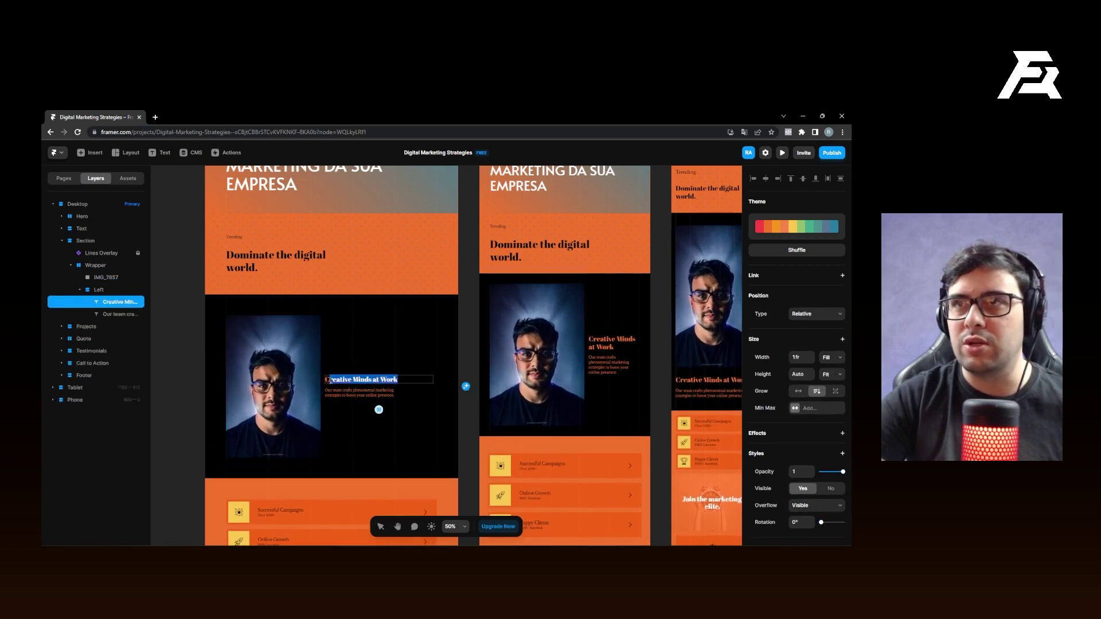
{"action": "type", "text": " ALVAR"}
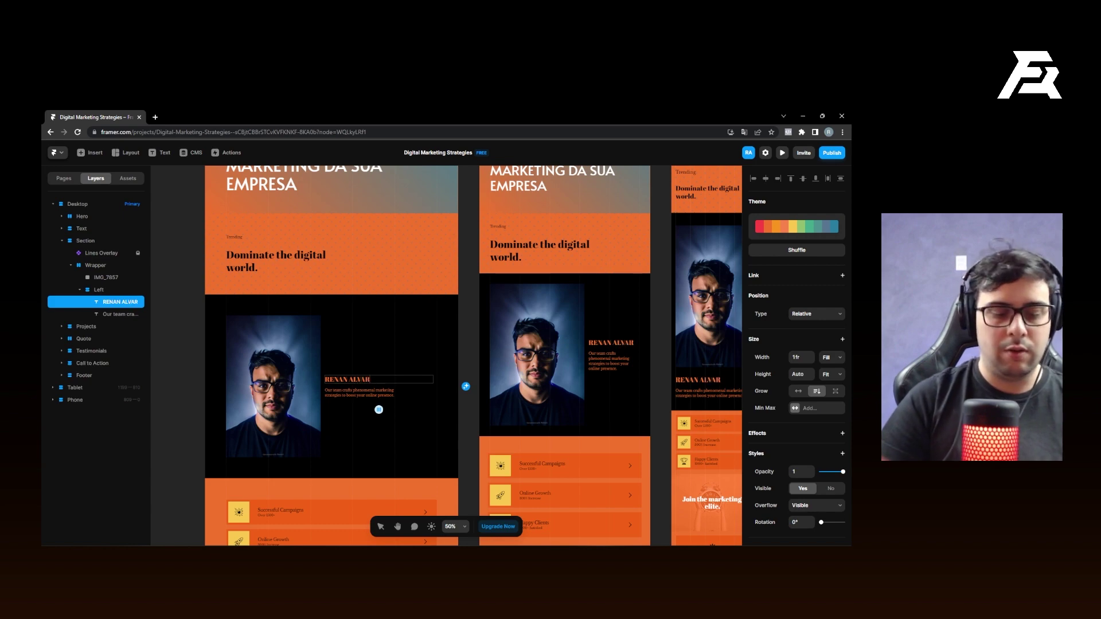
{"action": "type", "text": "ENGA"}
- Replace the description under the name heading with "APRENDA TUDO SOBRE MARKETING DIGITAL E INTELIGÊNCIA ARTIFICIAL"
{"action": "left_click", "coordinate": [386, 395]}
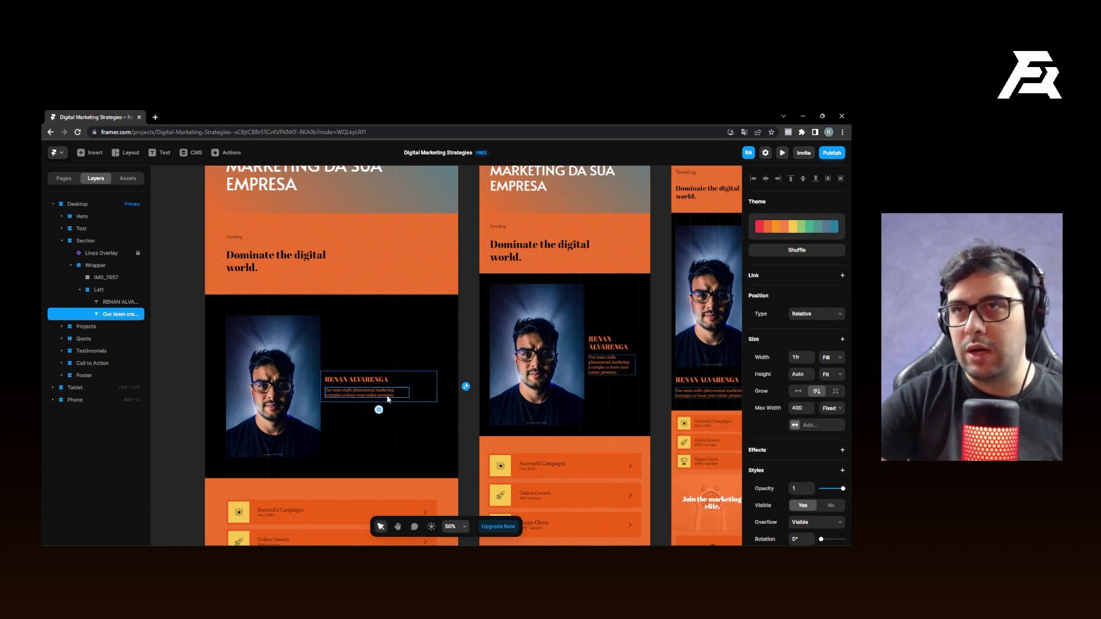
{"action": "double_click", "coordinate": [397, 399]}
{"action": "left_click_drag", "start_coordinate": [396, 396], "coordinate": [324, 394]}
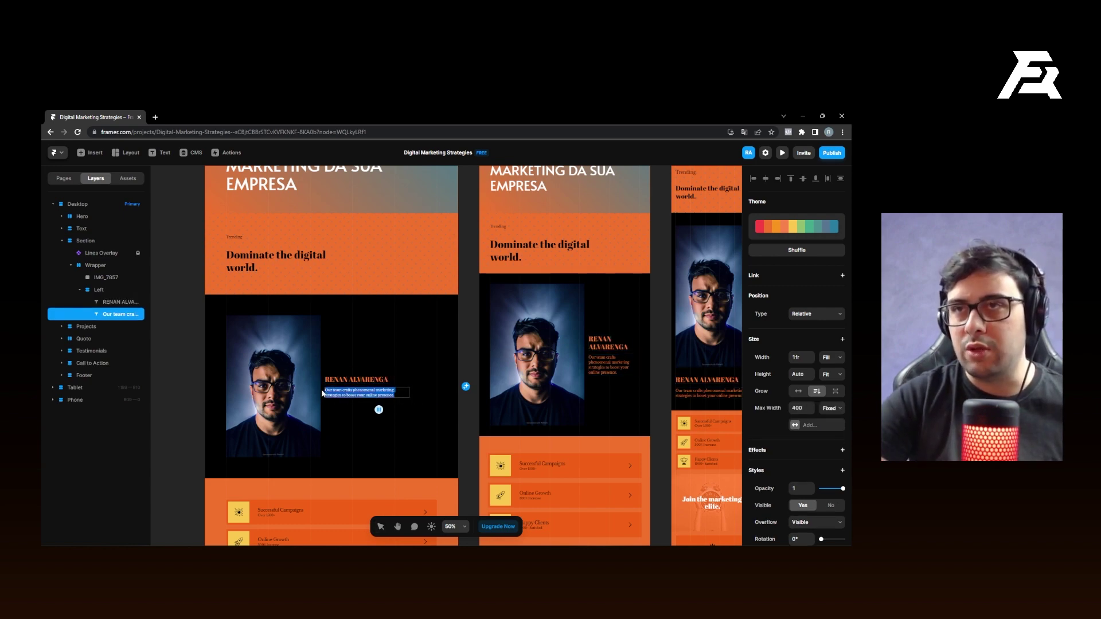
{"action": "type", "text": "APR"}
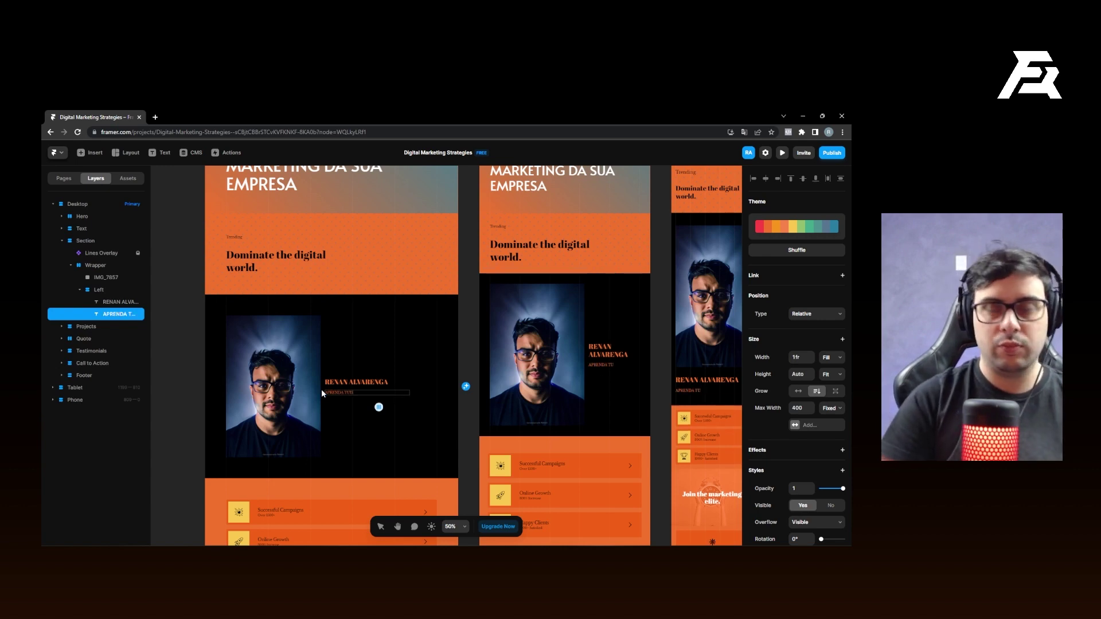
{"action": "type", "text": "ENDA TUDO SOBRE MARK"}
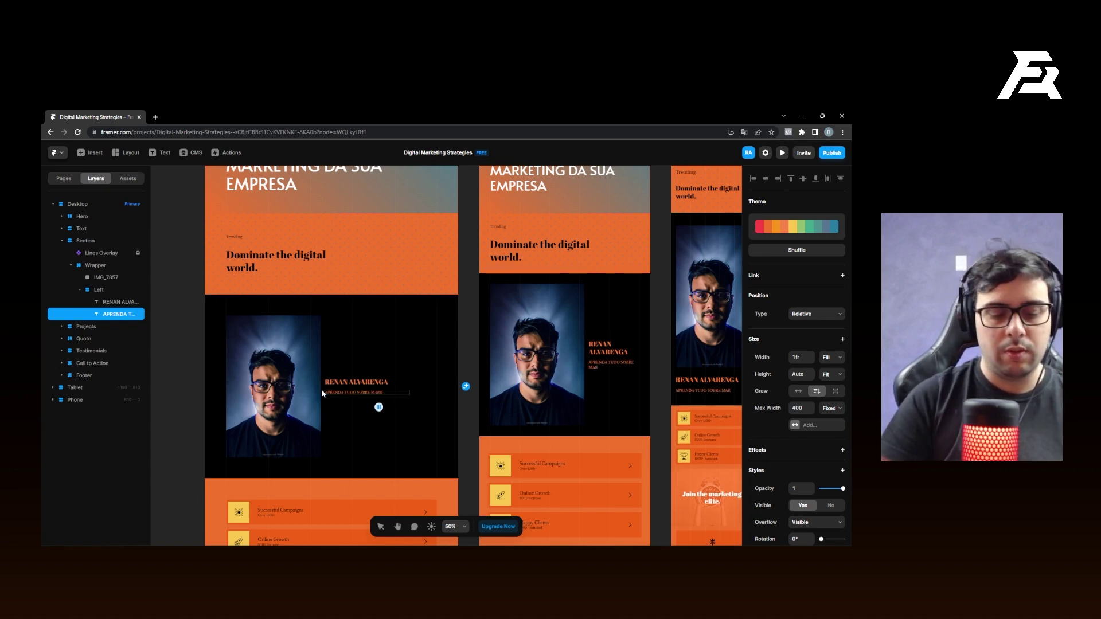
{"action": "type", "text": "ETING DIGIT"}
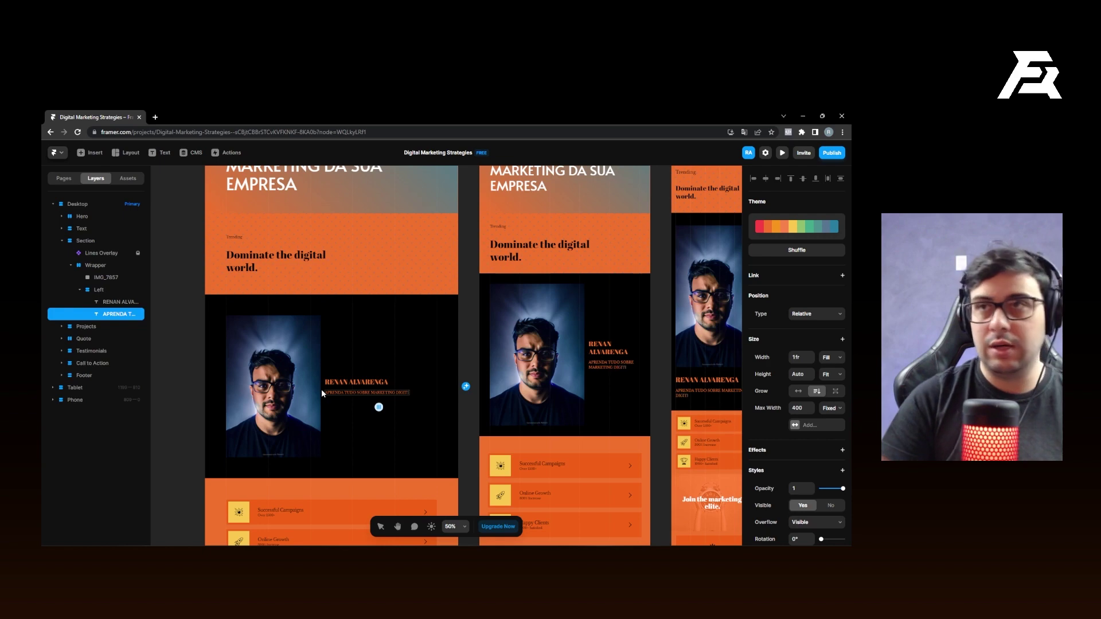
{"action": "type", "text": "AL E INTELIGÊNCIA ARTIFICIAL"}
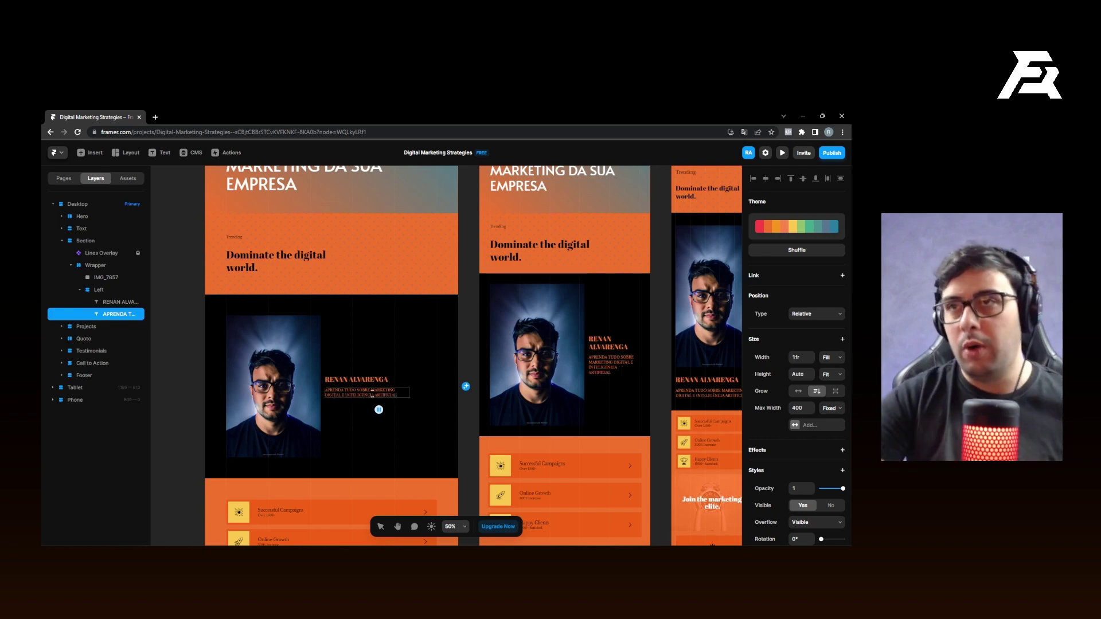
- Try a text size of 40 px on the description under the name heading
{"action": "left_click_drag", "start_coordinate": [397, 395], "coordinate": [352, 390]}
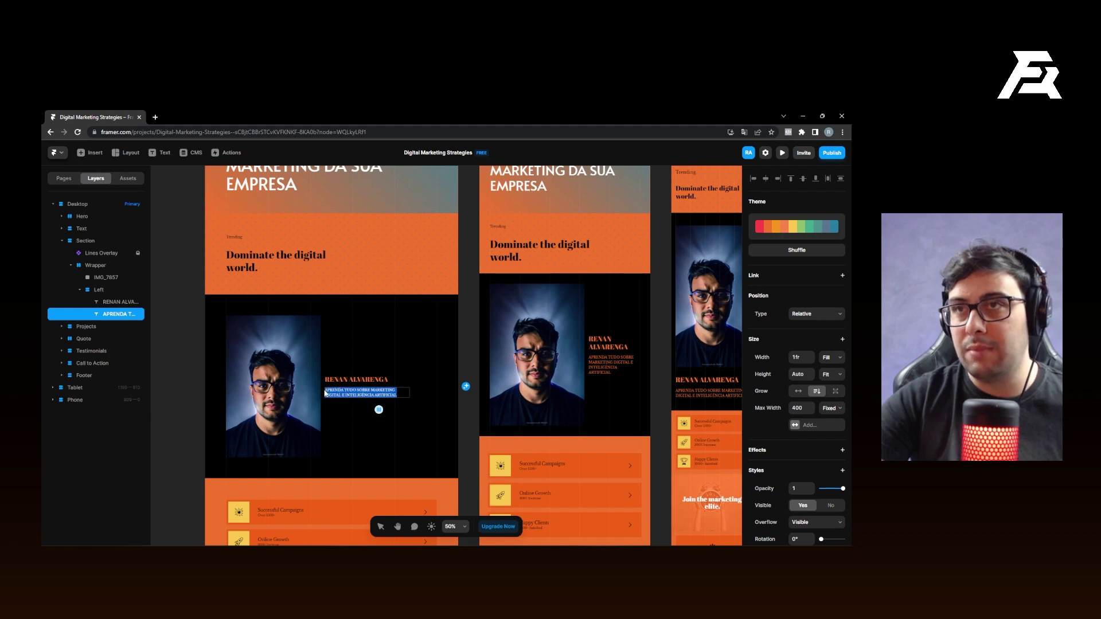
{"action": "scroll", "coordinate": [769, 454], "scroll_direction": "down", "scroll_amount": 4}
{"action": "scroll", "coordinate": [805, 467], "scroll_direction": "down", "scroll_amount": 1}
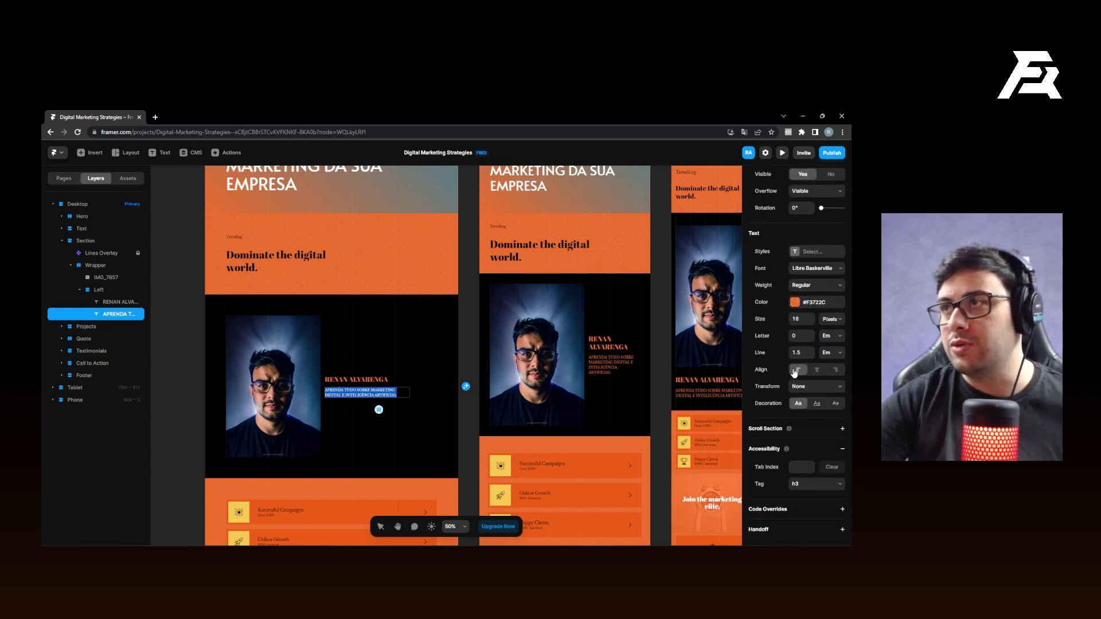
{"action": "left_click", "coordinate": [799, 318]}
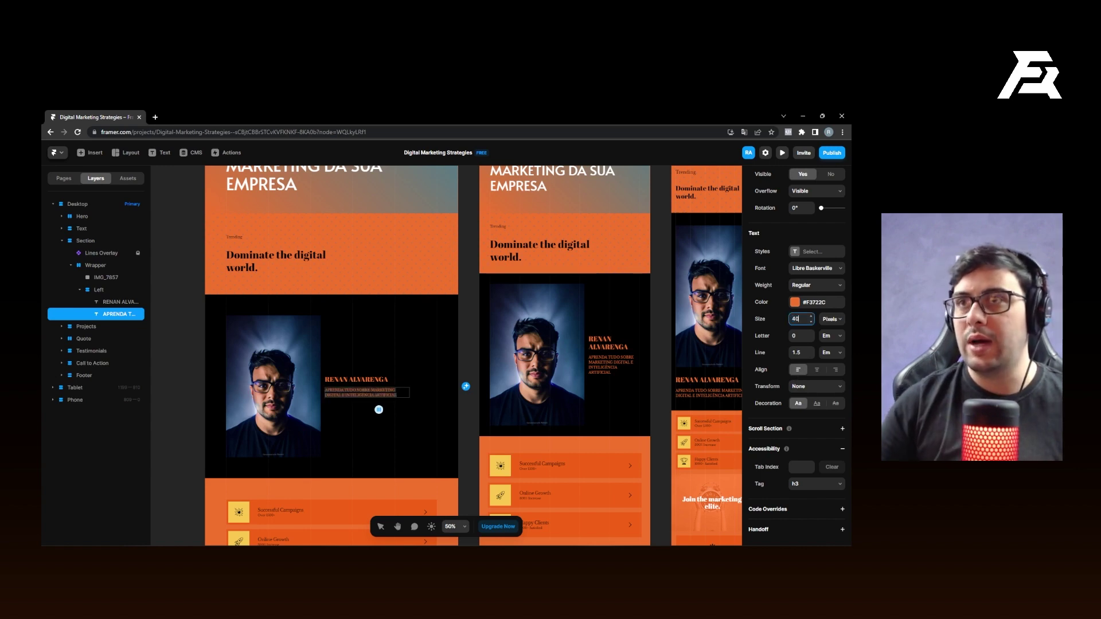
{"action": "type", "text": "40"}
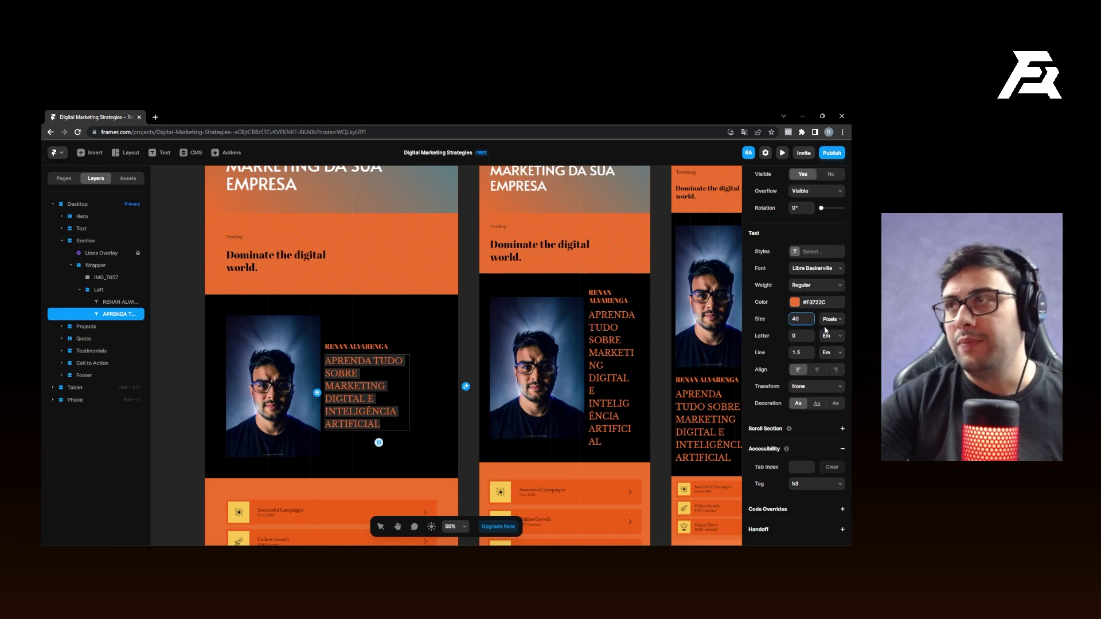
{"action": "key", "text": "Return"}
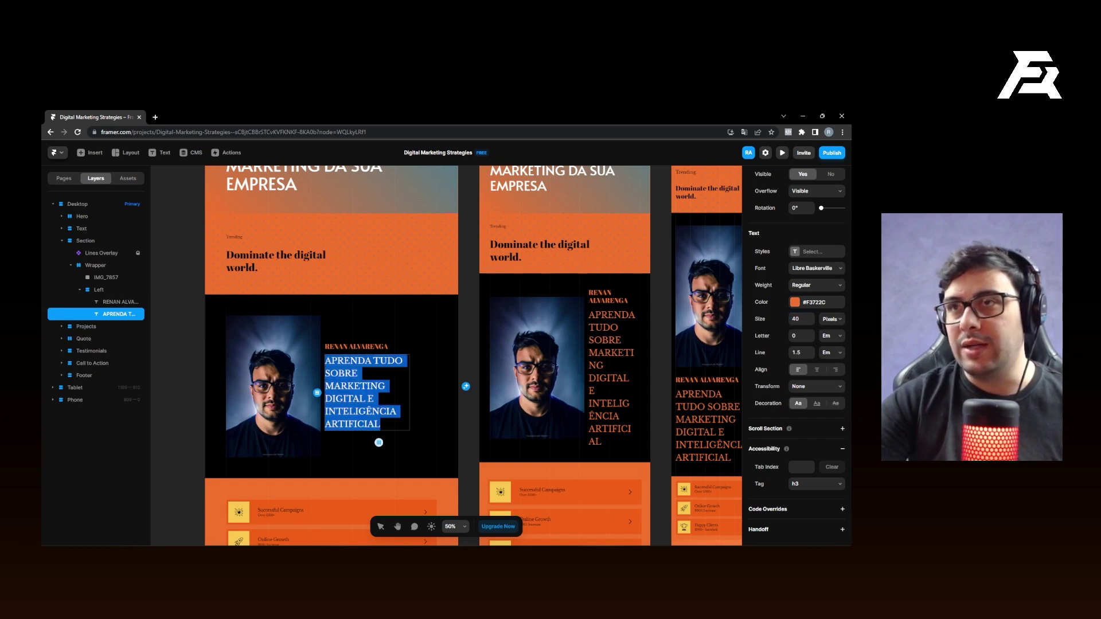
{"action": "left_click", "coordinate": [392, 400]}
- Try a text size of 90 px on the name heading beside the portrait
{"action": "left_click", "coordinate": [376, 347]}
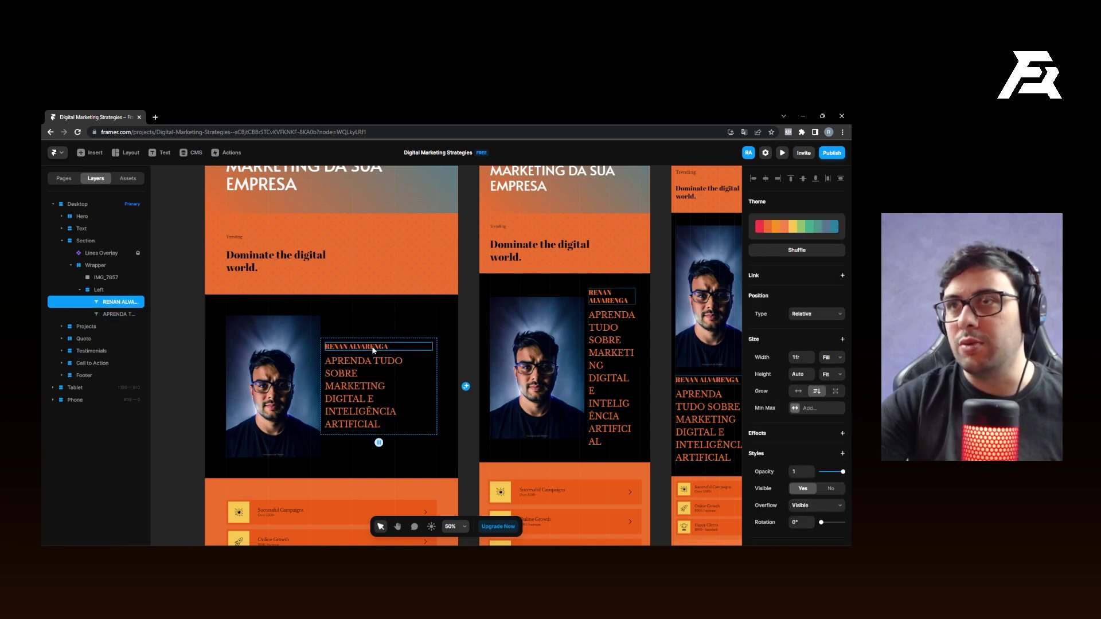
{"action": "double_click", "coordinate": [402, 346]}
{"action": "left_click_drag", "start_coordinate": [388, 346], "coordinate": [324, 346]}
{"action": "scroll", "coordinate": [804, 374], "scroll_direction": "down", "scroll_amount": 5}
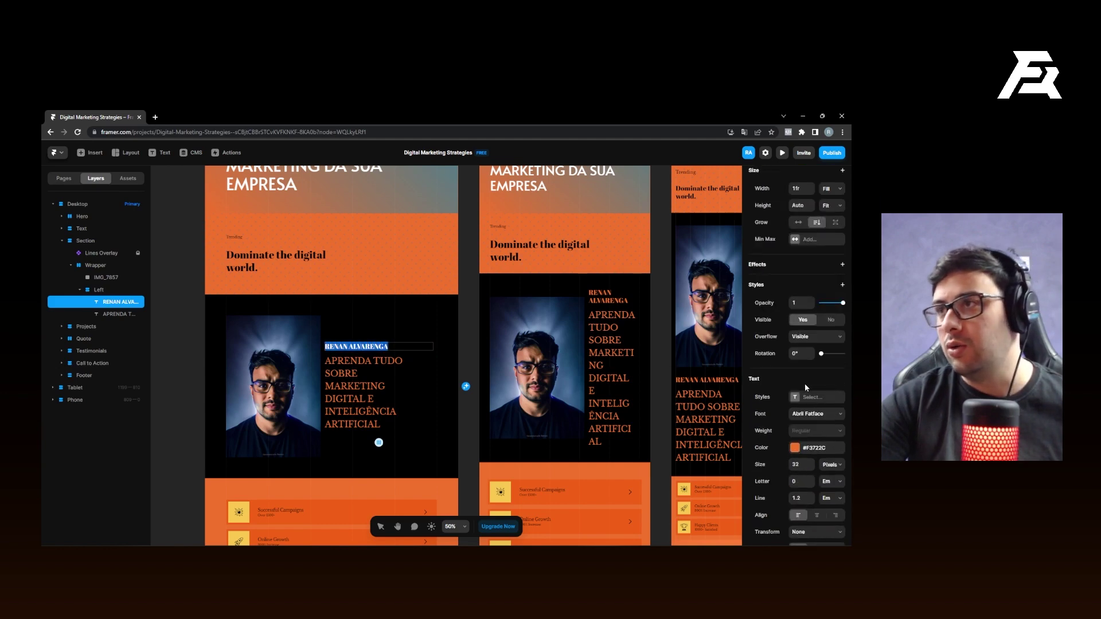
{"action": "left_click", "coordinate": [792, 338]}
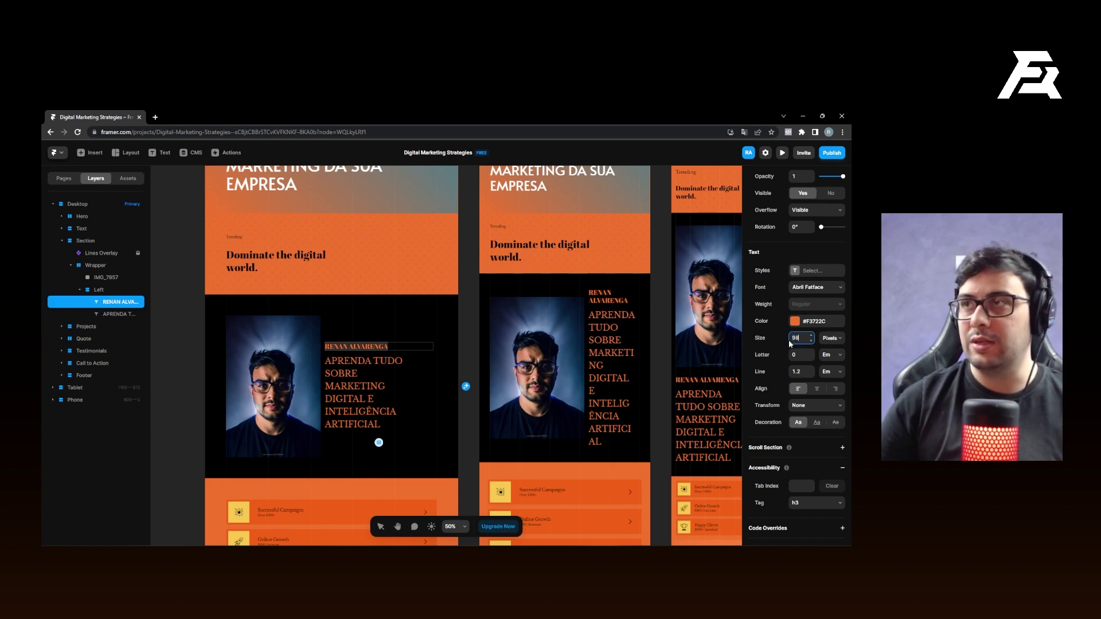
{"action": "type", "text": "90"}
{"action": "key", "text": "Return"}
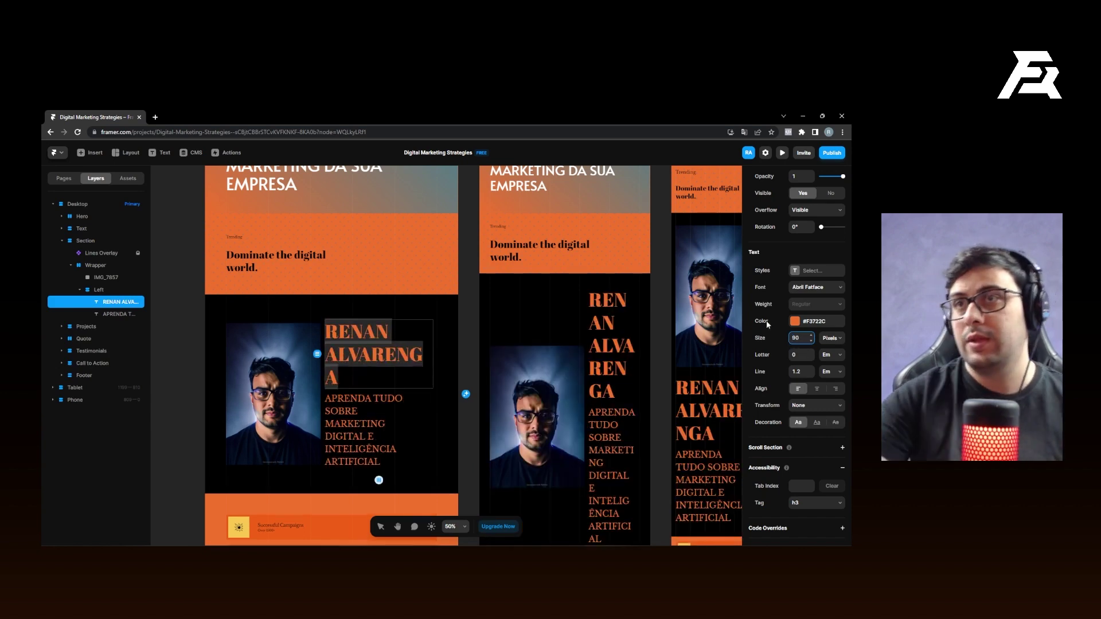
{"action": "left_click", "coordinate": [410, 387]}
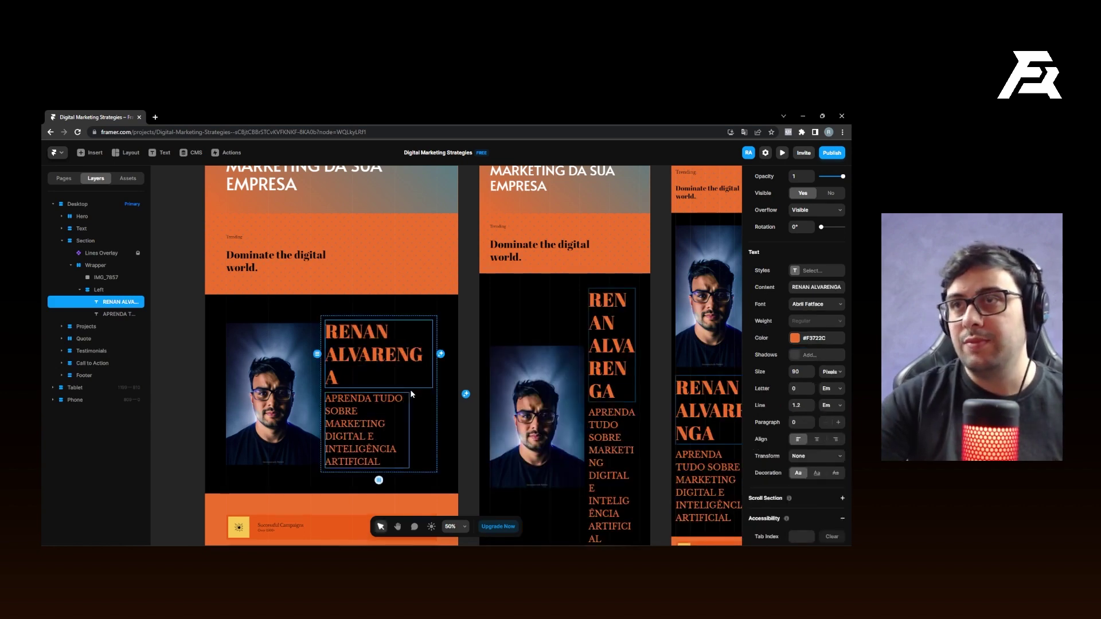
- Set the description's text size to 30 px and the name heading's to 50 px
{"action": "left_click", "coordinate": [382, 408]}
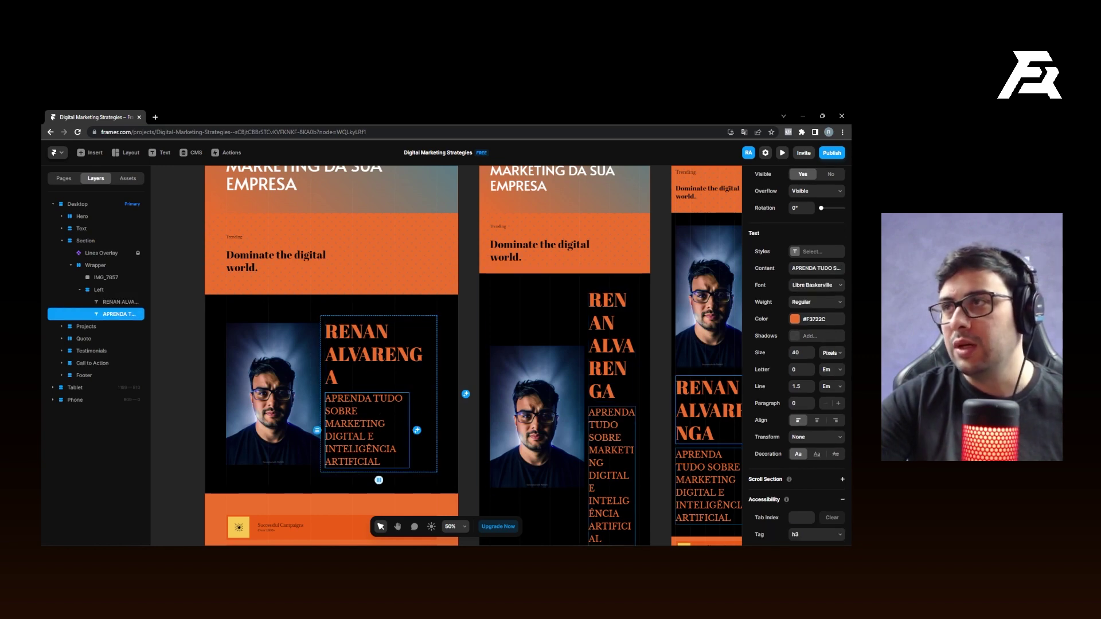
{"action": "left_click", "coordinate": [794, 352]}
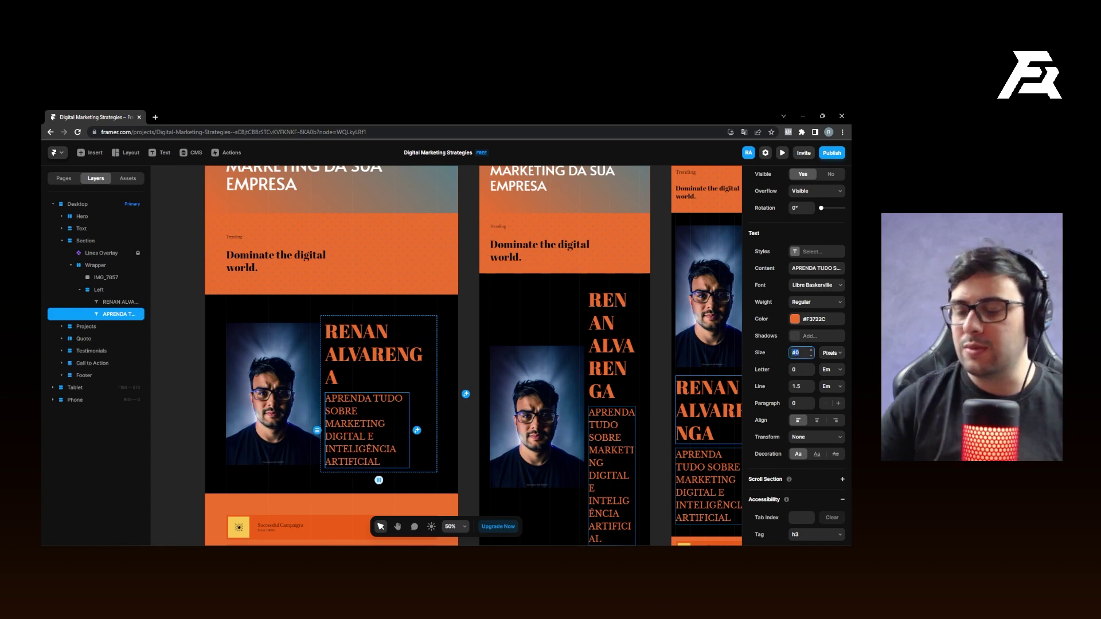
{"action": "type", "text": "30"}
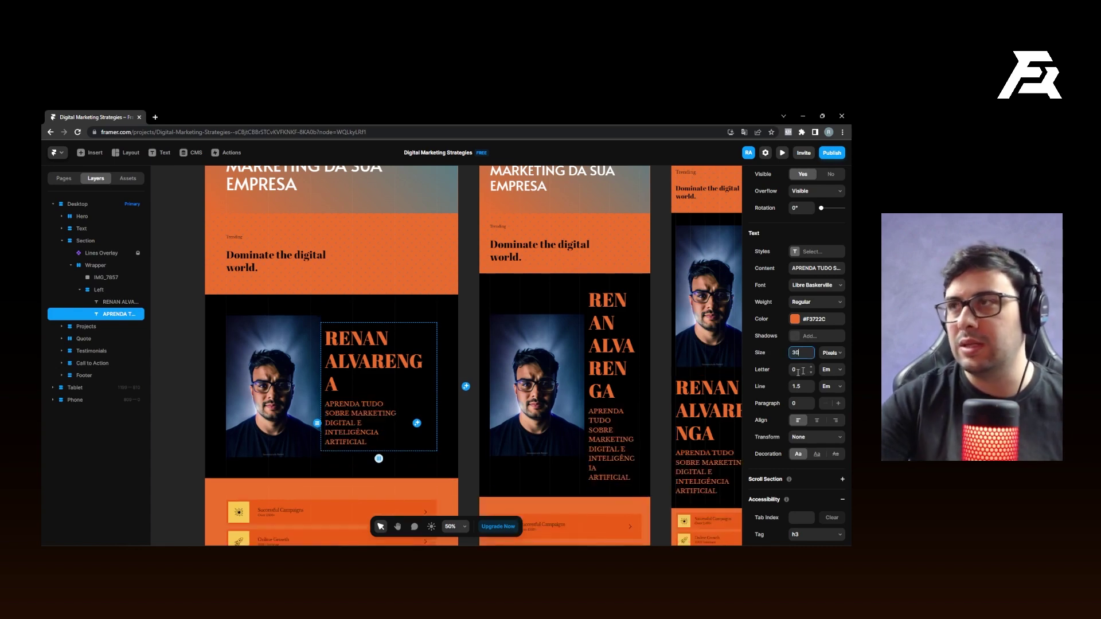
{"action": "left_click", "coordinate": [380, 362]}
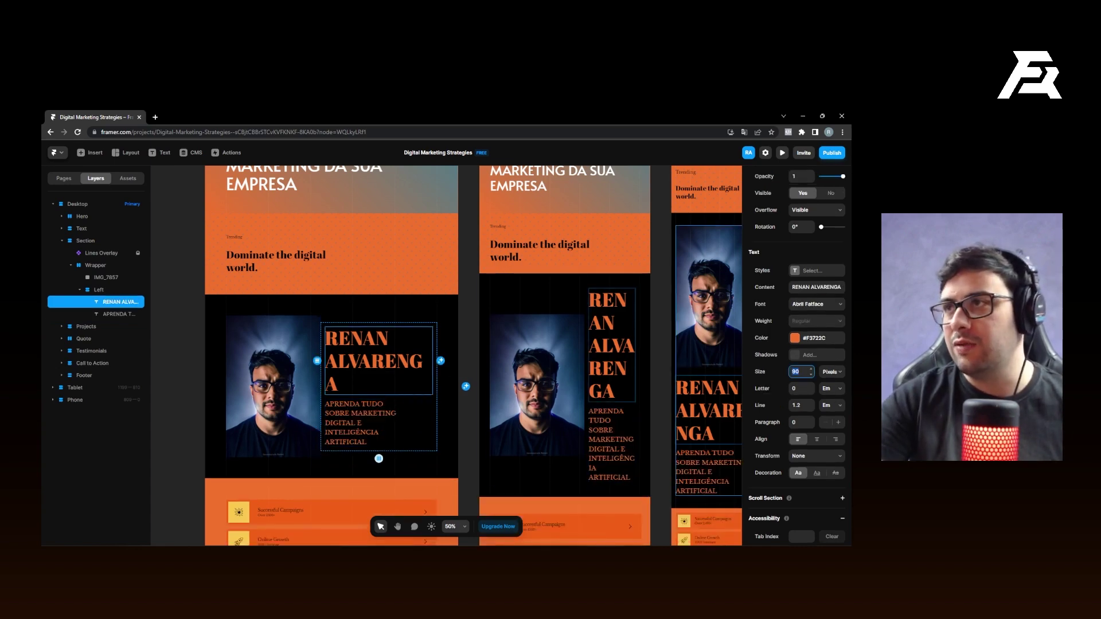
{"action": "type", "text": "50"}
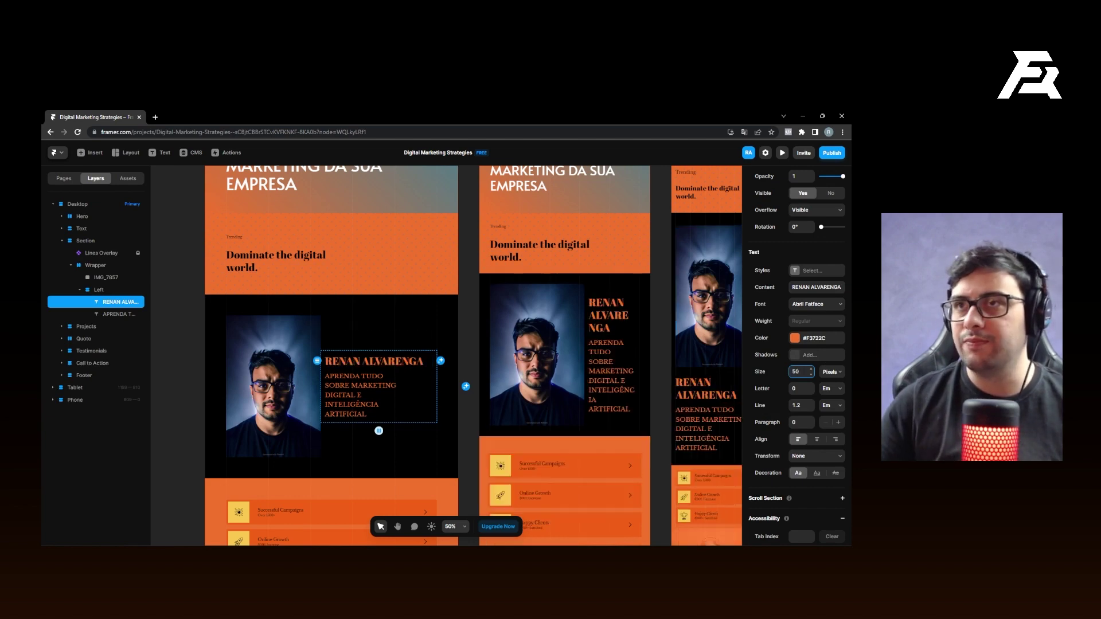
- Change the text colour of the description beside the portrait to white #FFFFFF
{"action": "left_click", "coordinate": [390, 392]}
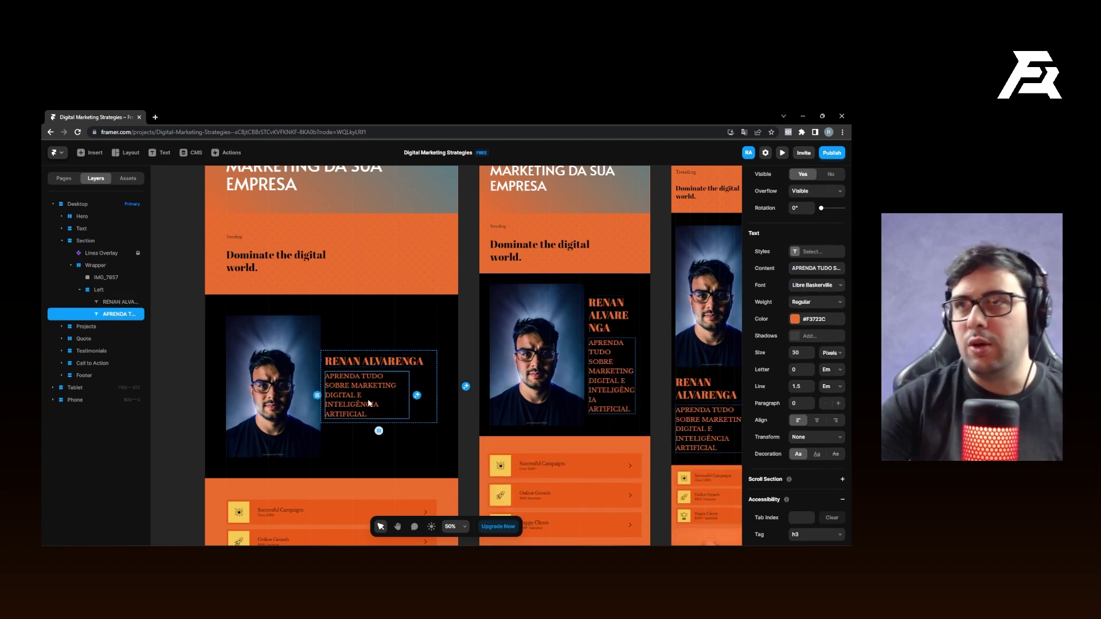
{"action": "left_click", "coordinate": [814, 321]}
{"action": "left_click_drag", "start_coordinate": [658, 366], "coordinate": [612, 342]}
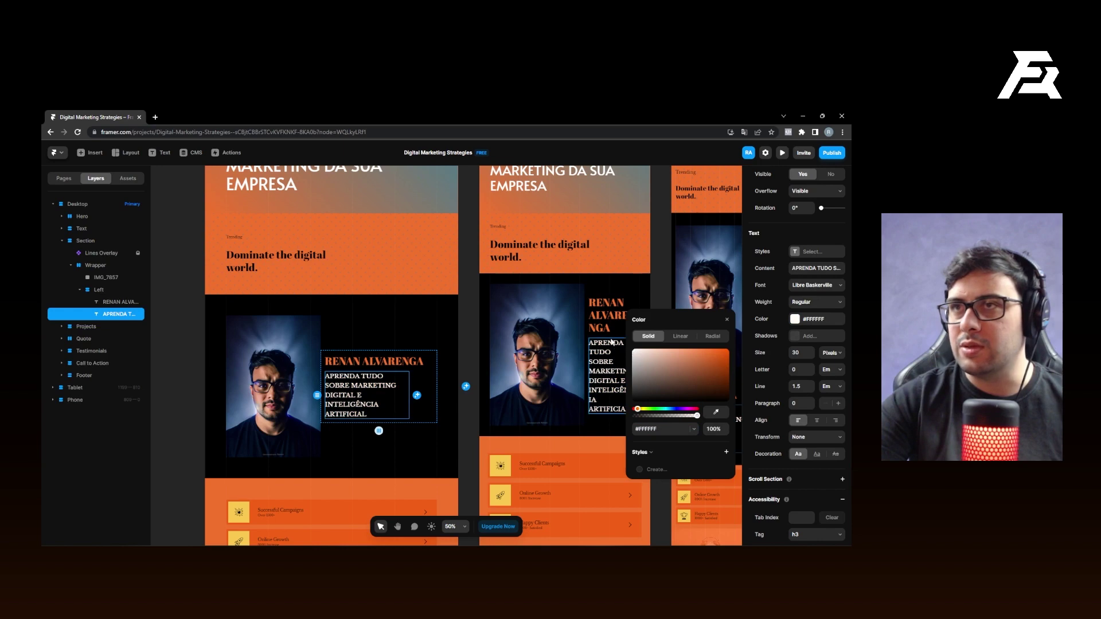
- Try the Aclonica font on the name heading beside the portrait
{"action": "left_click", "coordinate": [370, 361]}
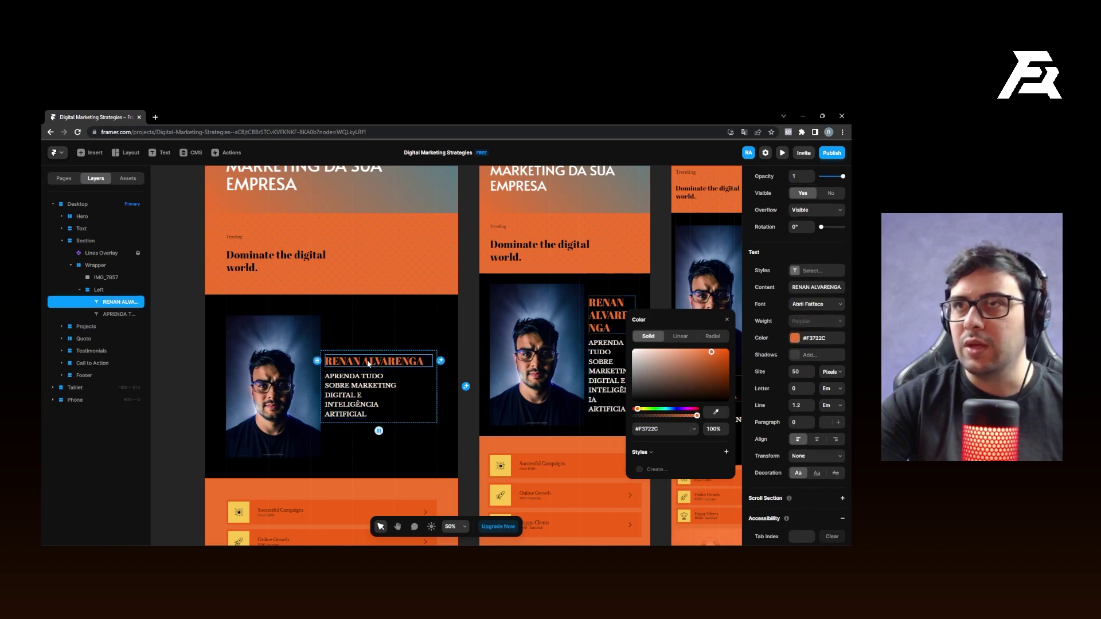
{"action": "left_click", "coordinate": [813, 307]}
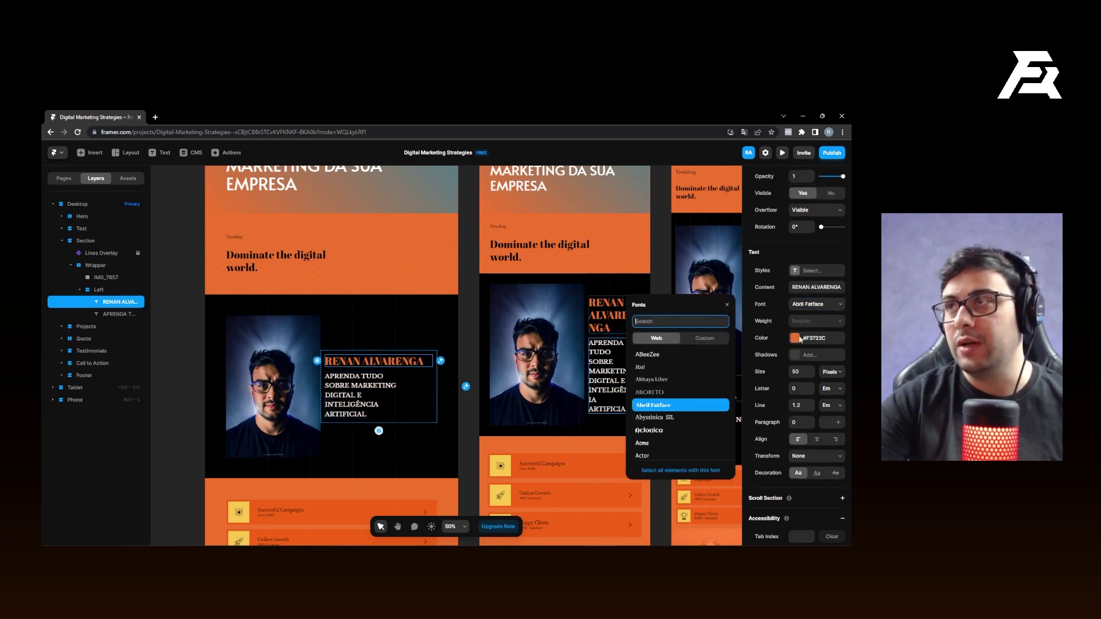
{"action": "left_click", "coordinate": [656, 431]}
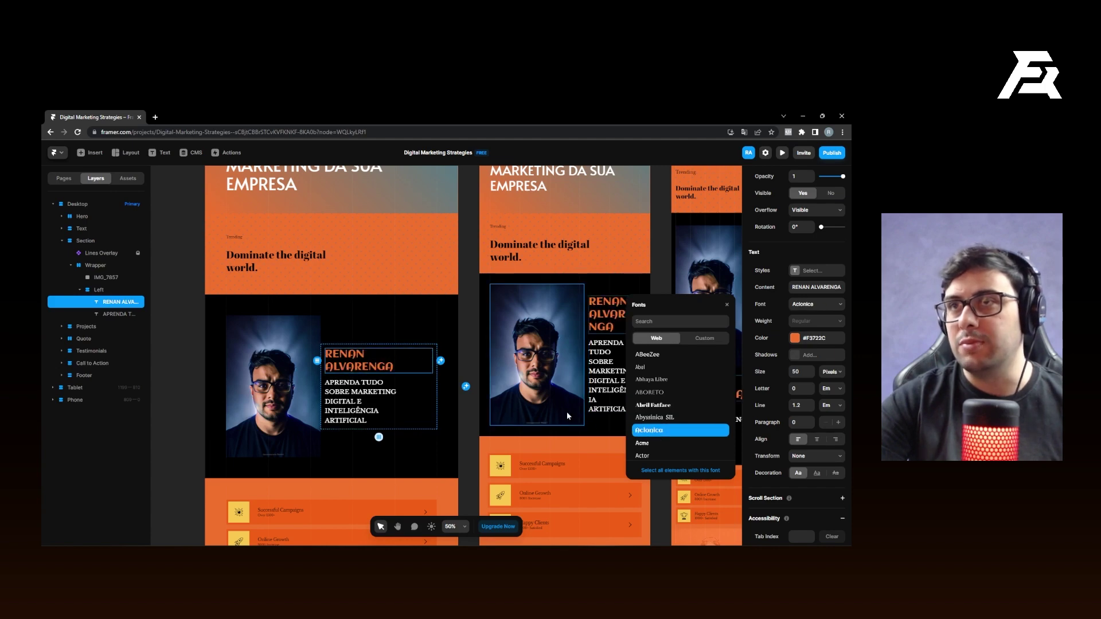
- Check the custom font options, then change the name heading's font to the web font Chelsea Market
{"action": "left_click", "coordinate": [705, 337]}
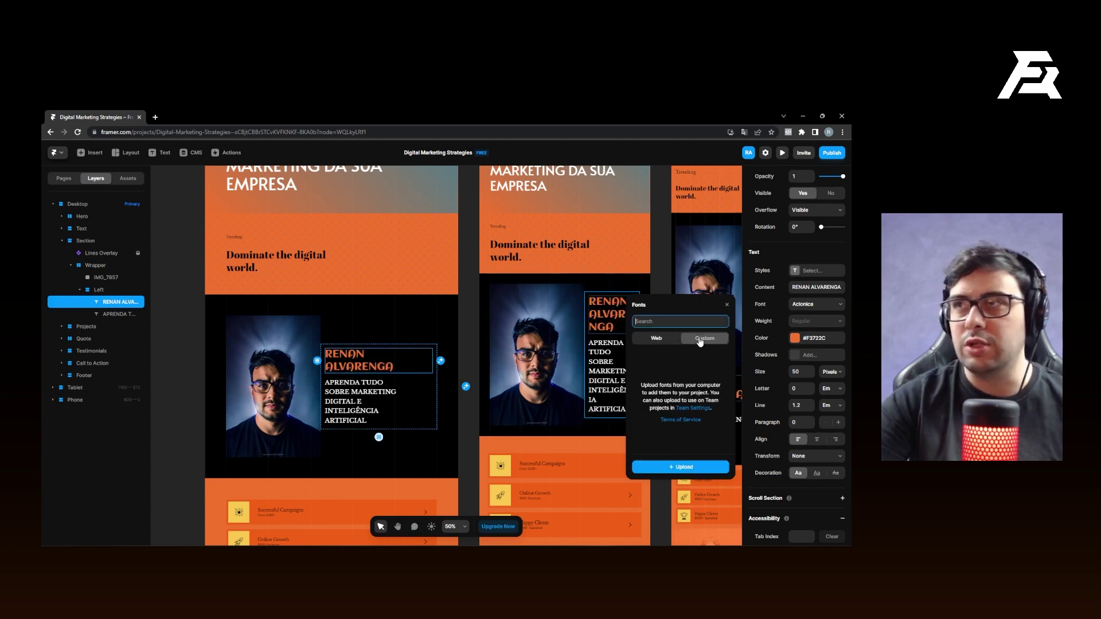
{"action": "left_click", "coordinate": [666, 338]}
{"action": "scroll", "coordinate": [670, 367], "scroll_direction": "down", "scroll_amount": 3}
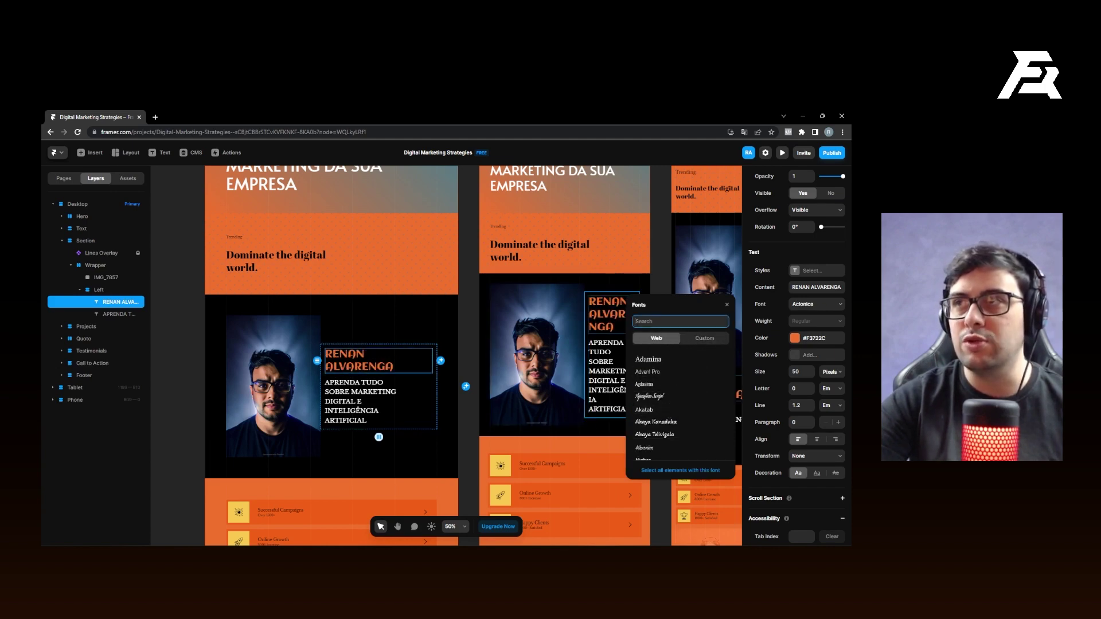
{"action": "scroll", "coordinate": [367, 358], "scroll_direction": "up", "scroll_amount": 3}
{"action": "left_click", "coordinate": [367, 358]}
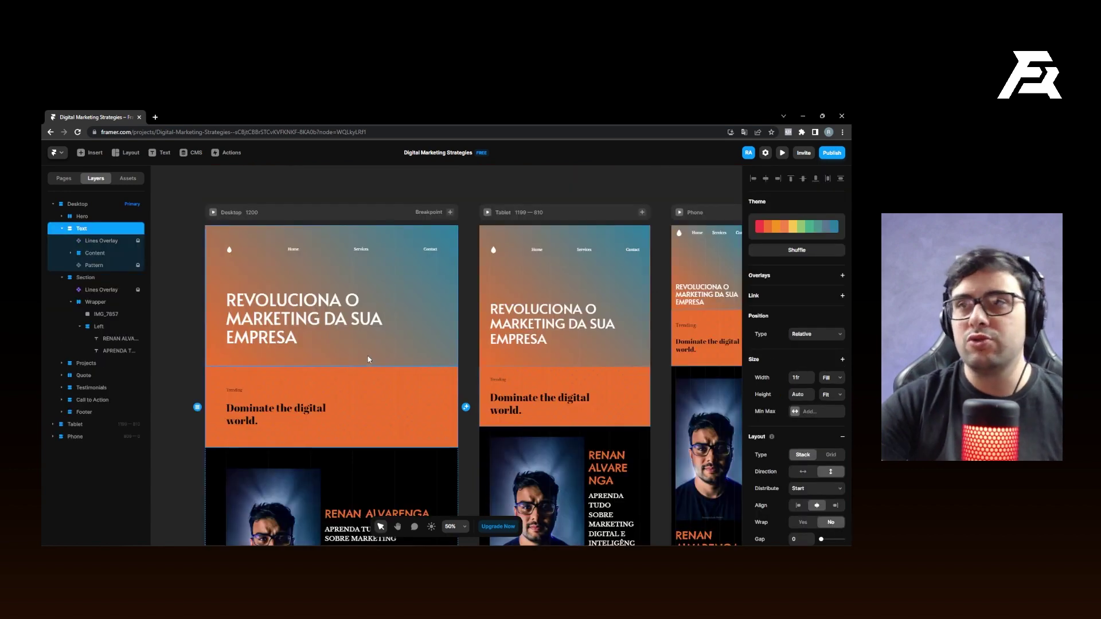
- Shorten the surname in the name heading beside the portrait by removing two of its letters
{"action": "scroll", "coordinate": [363, 376], "scroll_direction": "down", "scroll_amount": 2}
{"action": "scroll", "coordinate": [363, 376], "scroll_direction": "down", "scroll_amount": 1}
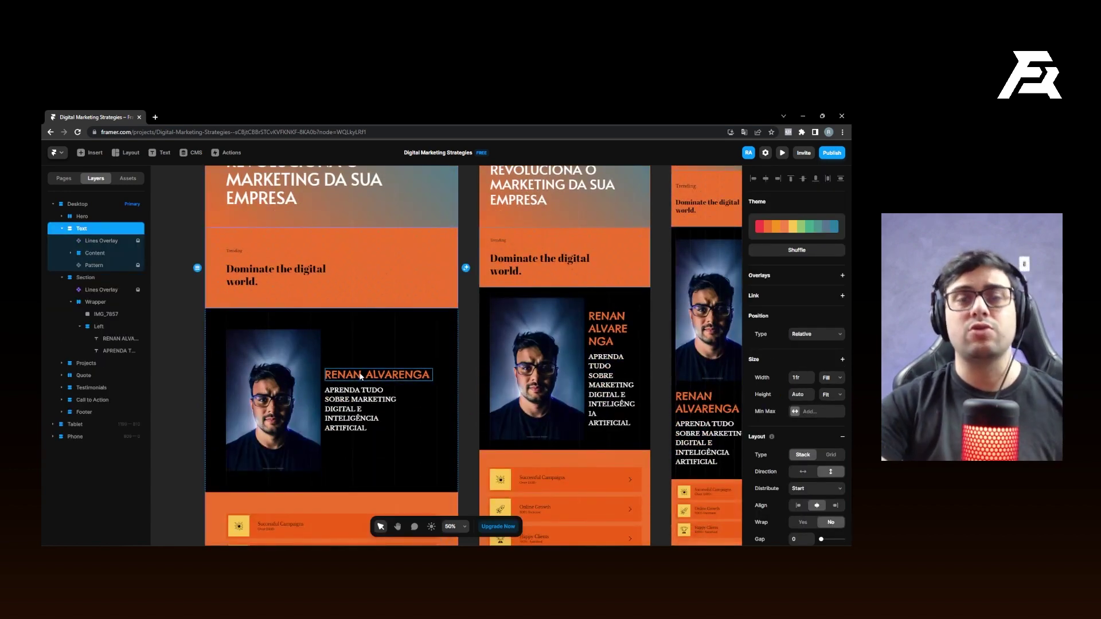
{"action": "scroll", "coordinate": [342, 378], "scroll_direction": "down", "scroll_amount": 10}
{"action": "scroll", "coordinate": [361, 394], "scroll_direction": "up", "scroll_amount": 10}
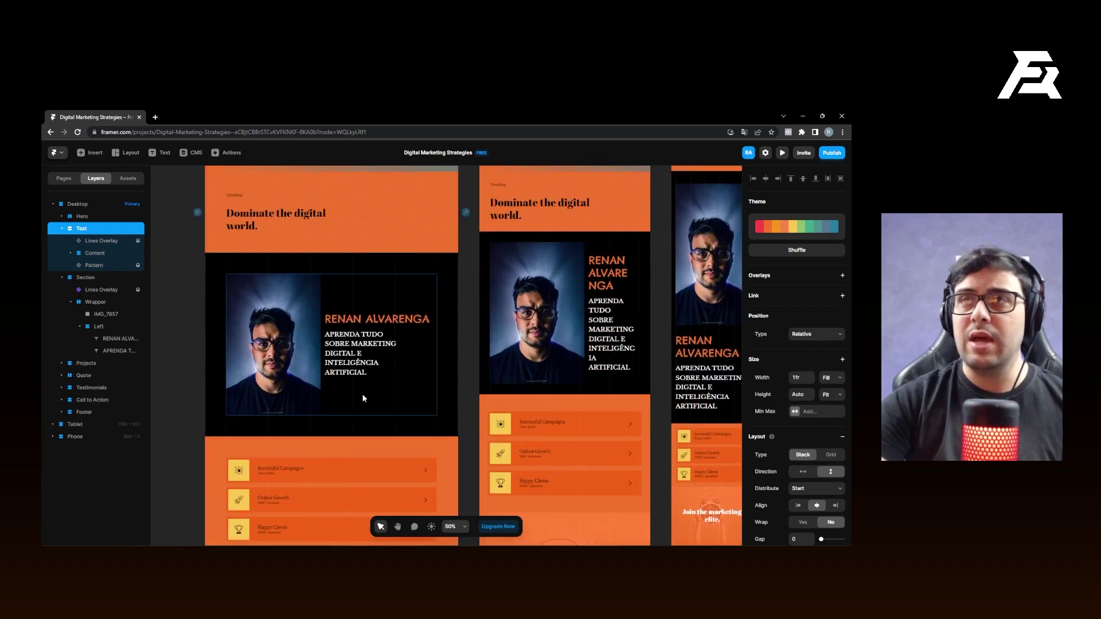
{"action": "scroll", "coordinate": [352, 396], "scroll_direction": "down", "scroll_amount": 3}
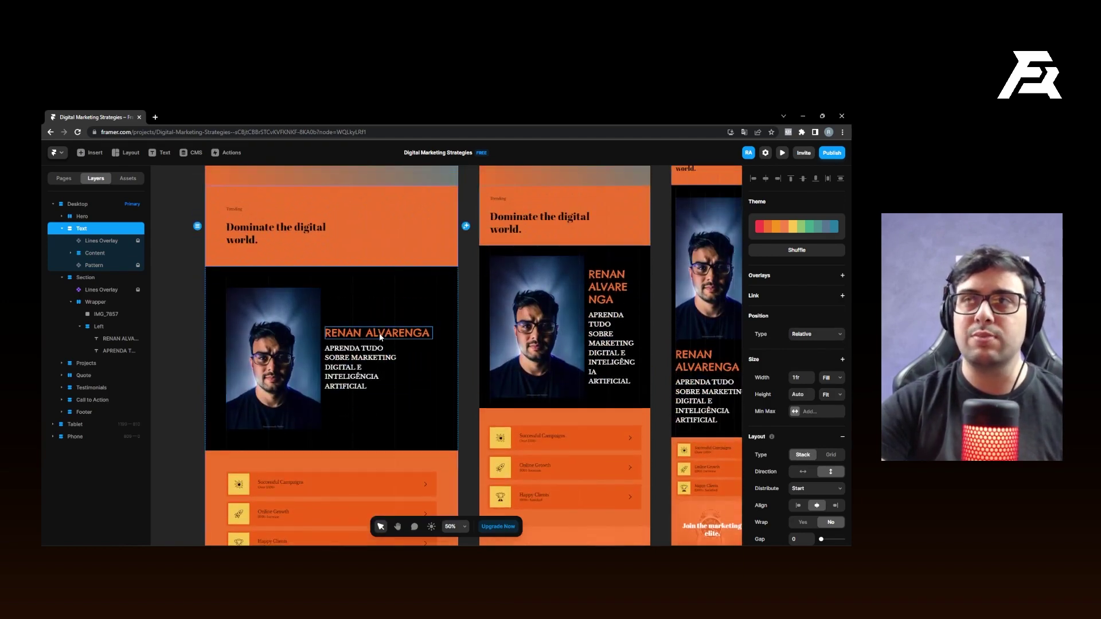
{"action": "left_click", "coordinate": [381, 337]}
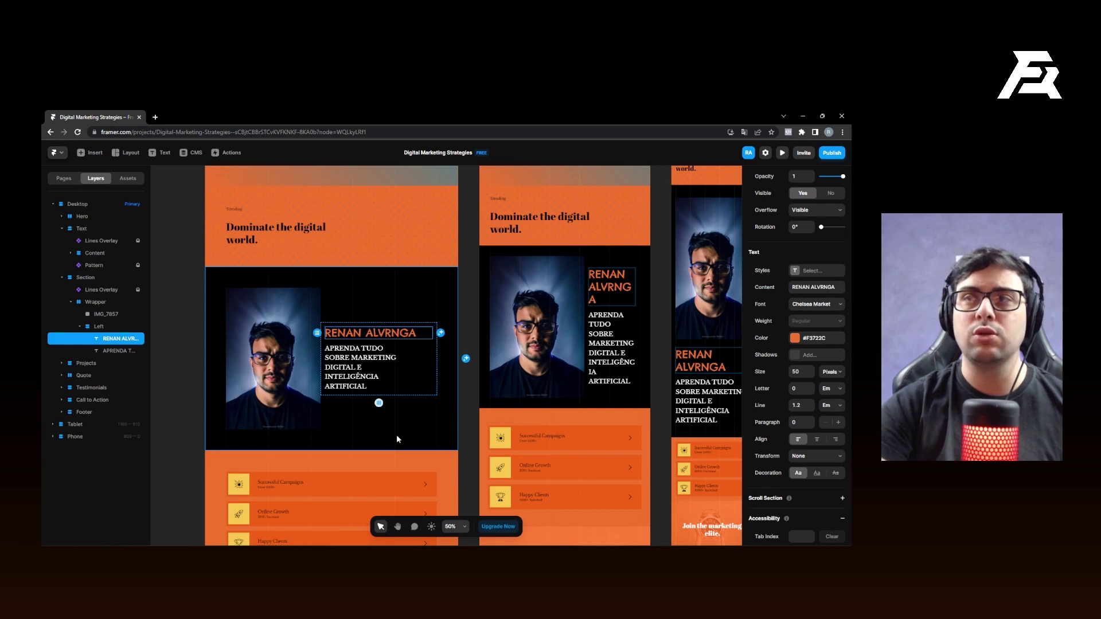
{"action": "scroll", "coordinate": [396, 434], "scroll_direction": "up", "scroll_amount": 5}
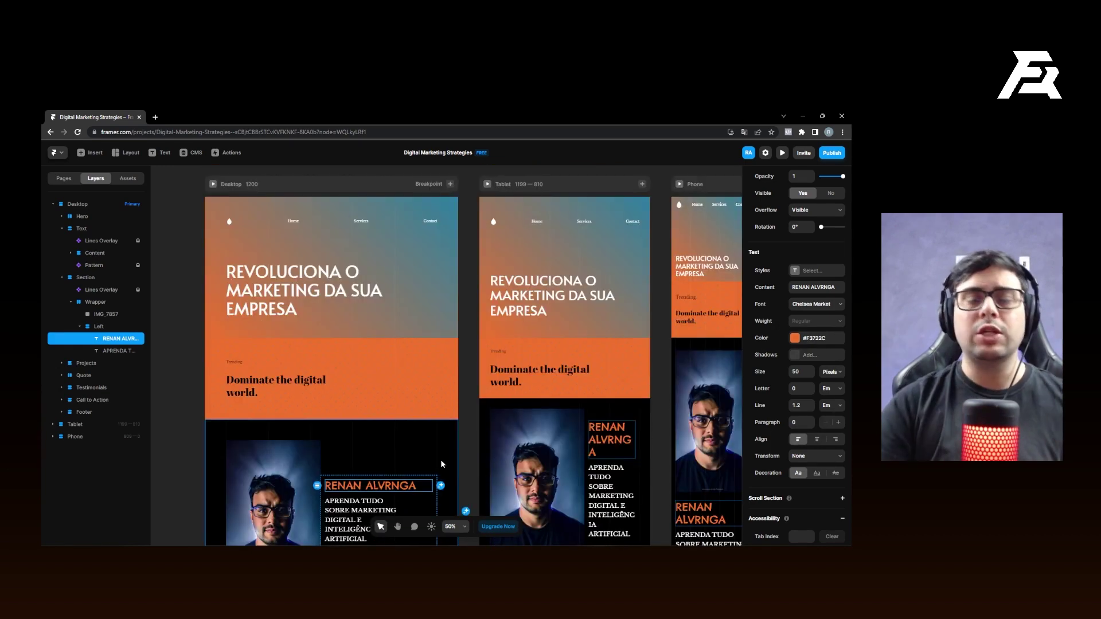
{"action": "scroll", "coordinate": [336, 416], "scroll_direction": "down", "scroll_amount": 4}
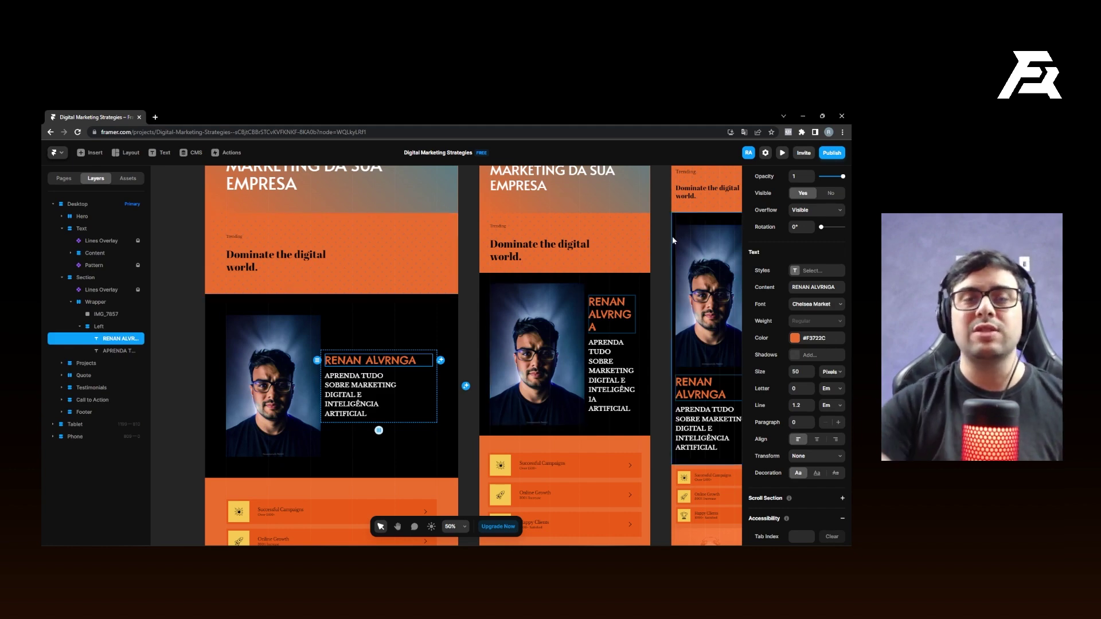
- Preview the website and look through the whole page from the hero section to the lower sections and back
{"action": "left_click", "coordinate": [782, 154]}
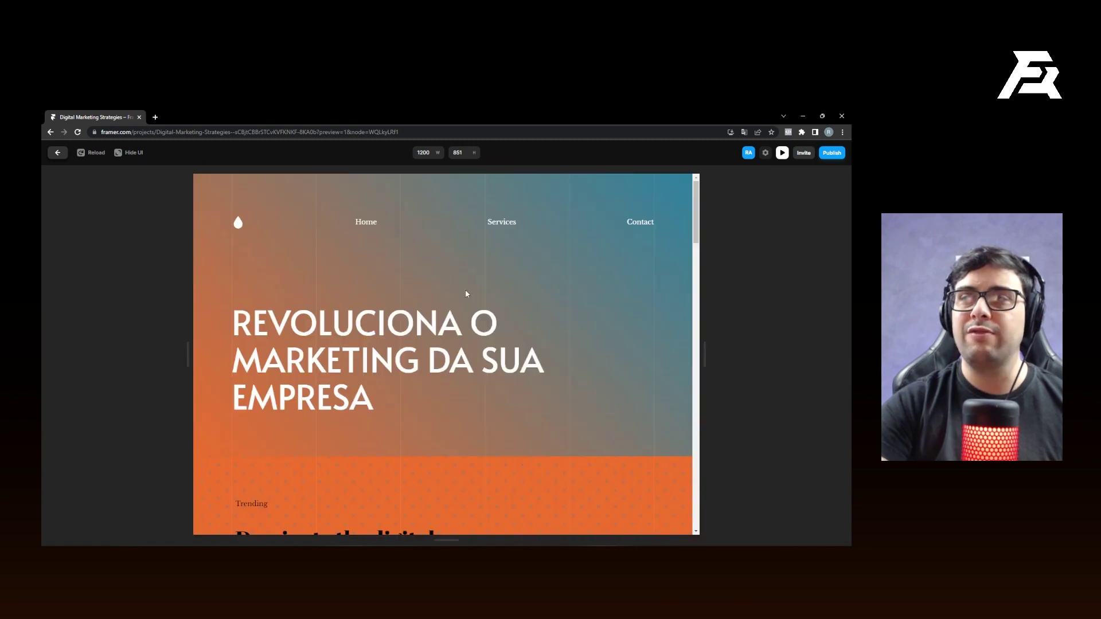
{"action": "scroll", "coordinate": [465, 296], "scroll_direction": "down", "scroll_amount": 20}
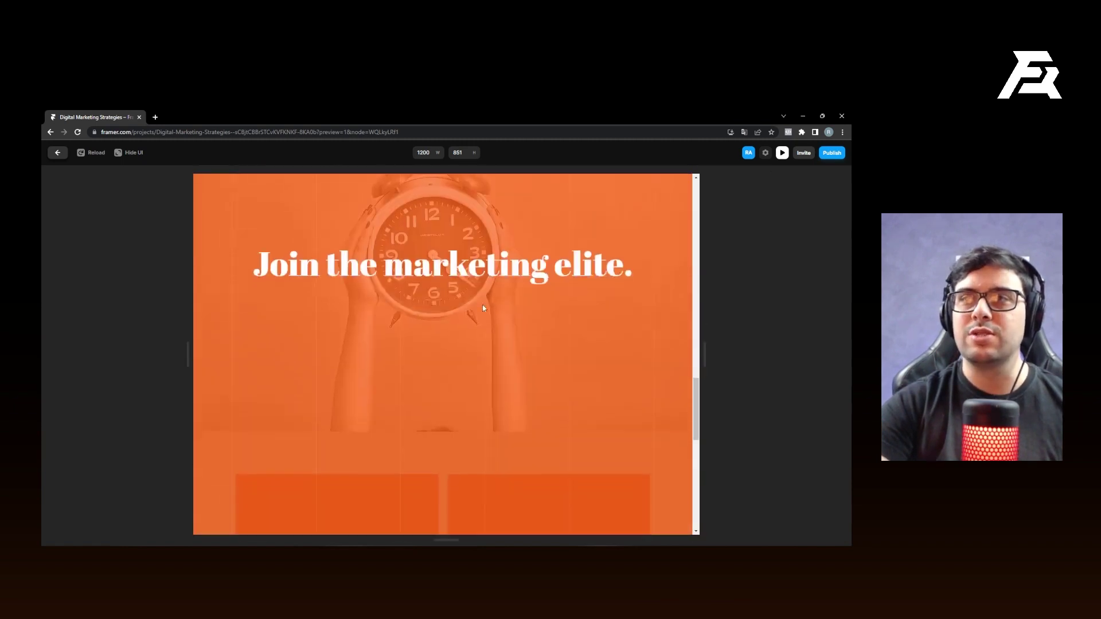
{"action": "scroll", "coordinate": [484, 308], "scroll_direction": "down", "scroll_amount": 5}
{"action": "scroll", "coordinate": [466, 310], "scroll_direction": "up", "scroll_amount": 10}
{"action": "scroll", "coordinate": [494, 307], "scroll_direction": "up", "scroll_amount": 15}
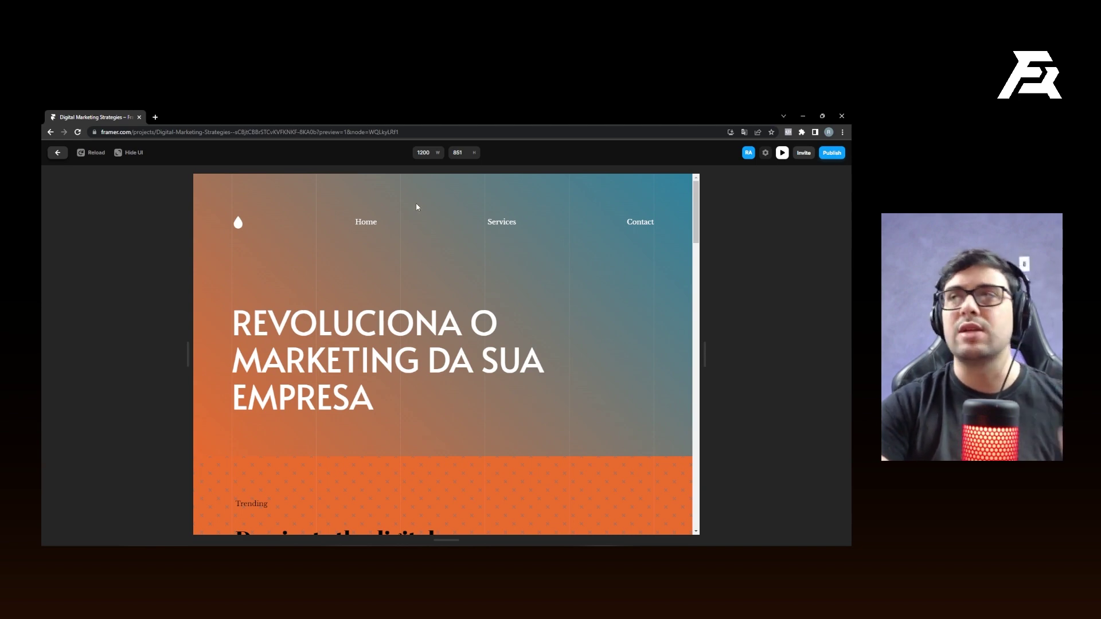
- Start publishing the site and select the end part of the suggested free framer.ai domain name
{"action": "left_click", "coordinate": [832, 153]}
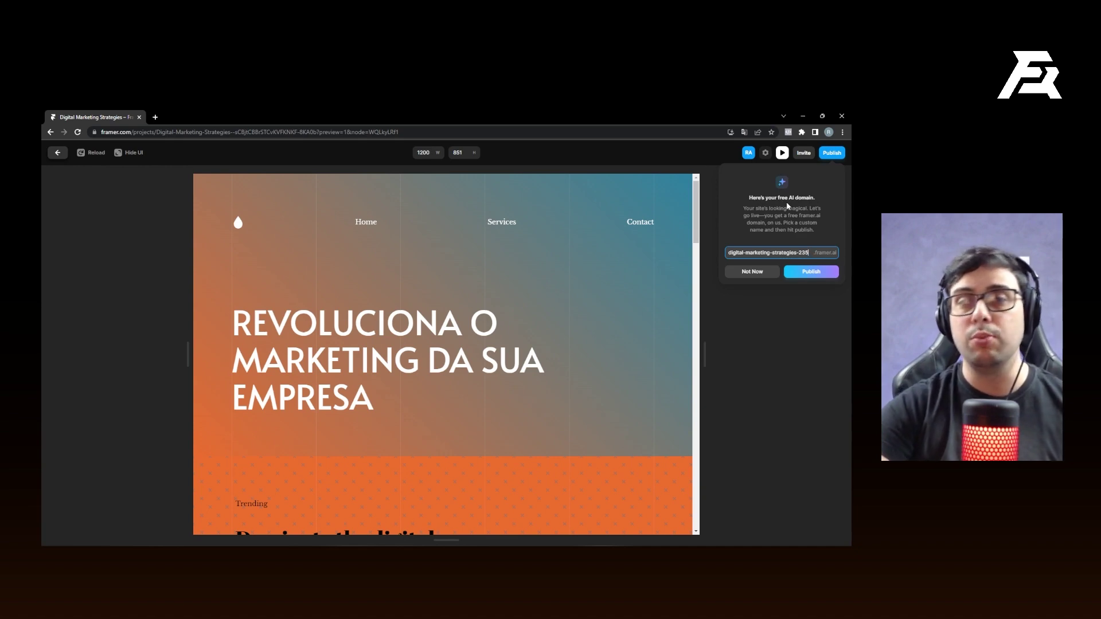
{"action": "key", "text": "shift+Left"}
{"action": "key", "text": "shift+Left"}
{"action": "key", "text": "shift+Left"}
{"action": "key", "text": "shift+Left"}
{"action": "key", "text": "shift+Left"}
{"action": "key", "text": "shift+Left"}
{"action": "key", "text": "shift+Left"}
{"action": "key", "text": "shift+Left"}
{"action": "key", "text": "shift+Left"}
{"action": "key", "text": "shift+Left"}
{"action": "key", "text": "shift+Left"}
{"action": "key", "text": "shift+Left"}
{"action": "key", "text": "shift+Left"}
{"action": "key", "text": "shift+Left"}
{"action": "key", "text": "shift+Left"}
{"action": "key", "text": "shift+Left"}
{"action": "key", "text": "shift+Left"}
{"action": "key", "text": "shift+Left"}
{"action": "key", "text": "shift+Left"}
{"action": "key", "text": "shift+Left"}
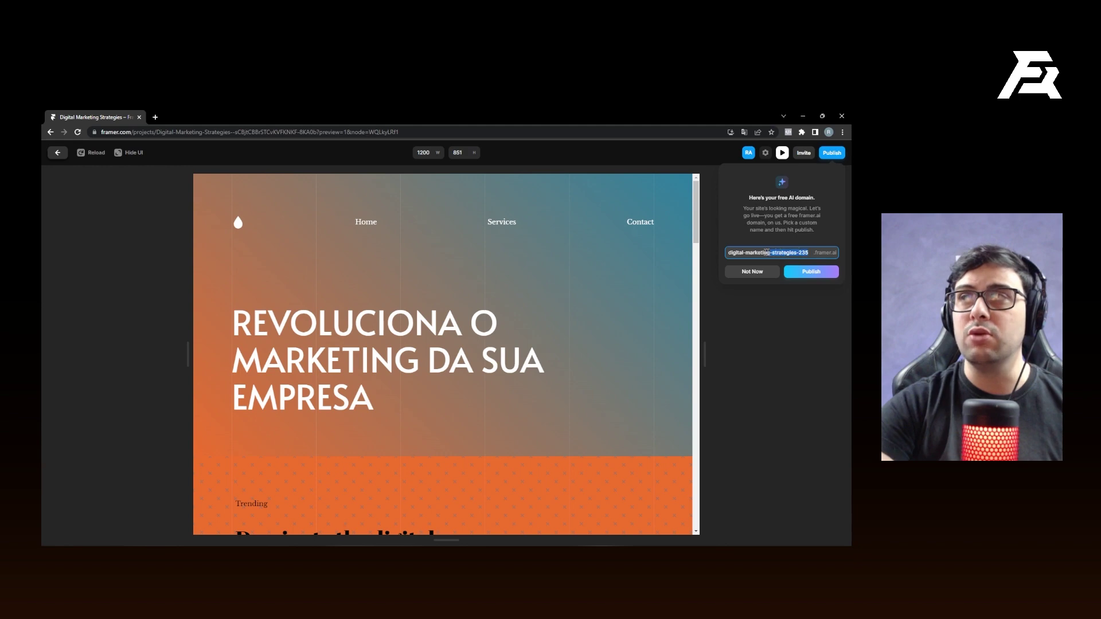